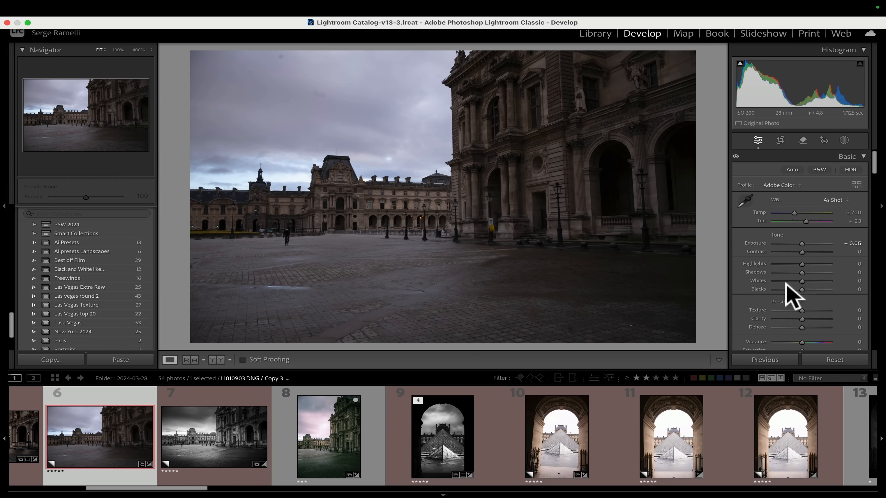
Set Shadows to +100 and Highlights to -100 in the Basic tone settings.
{"action": "left_click_drag", "start_coordinate": [809, 273], "coordinate": [847, 283]}
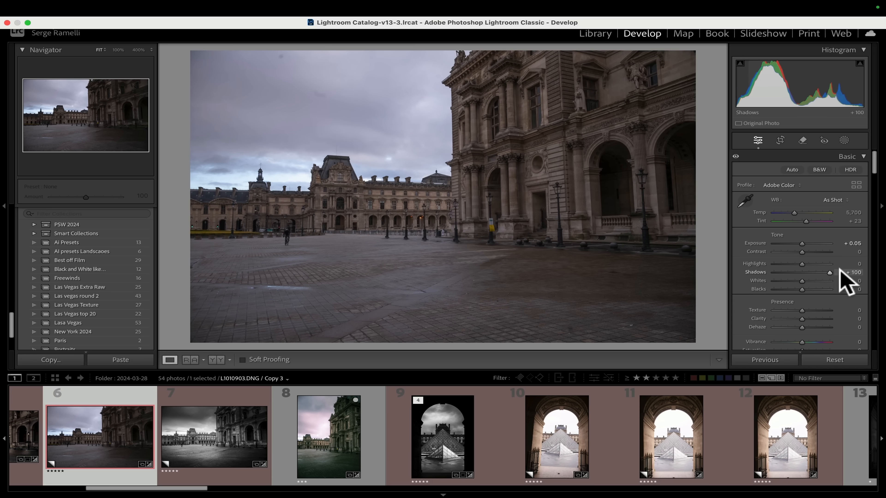
{"action": "left_click_drag", "start_coordinate": [771, 263], "coordinate": [761, 265]}
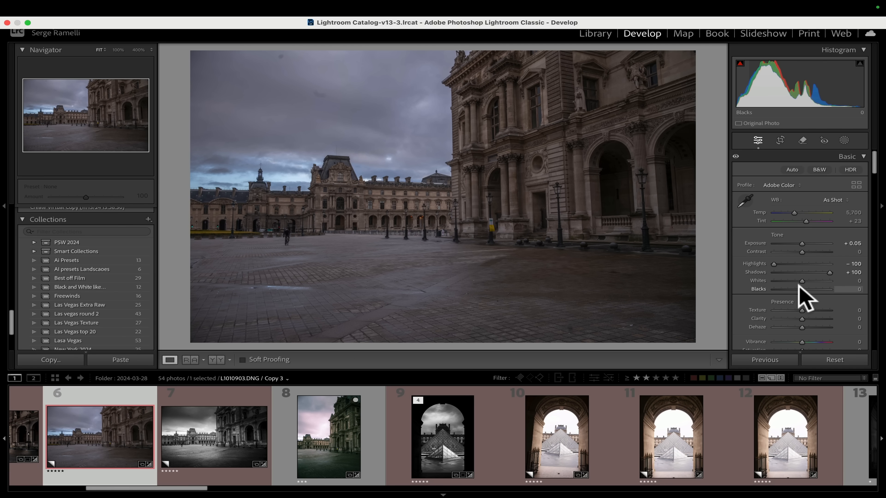
Set Blacks to -32 while previewing the clipping.
{"action": "key", "text": "alt"}
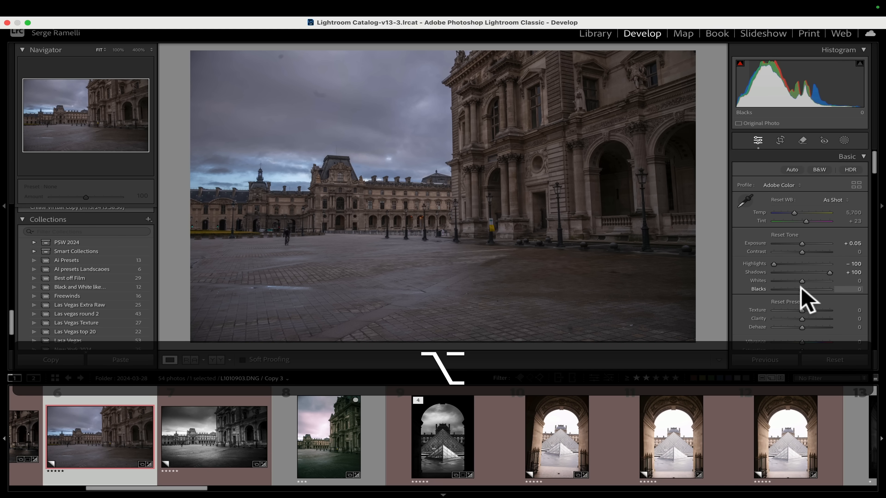
{"action": "left_click_drag", "start_coordinate": [801, 289], "coordinate": [758, 286]}
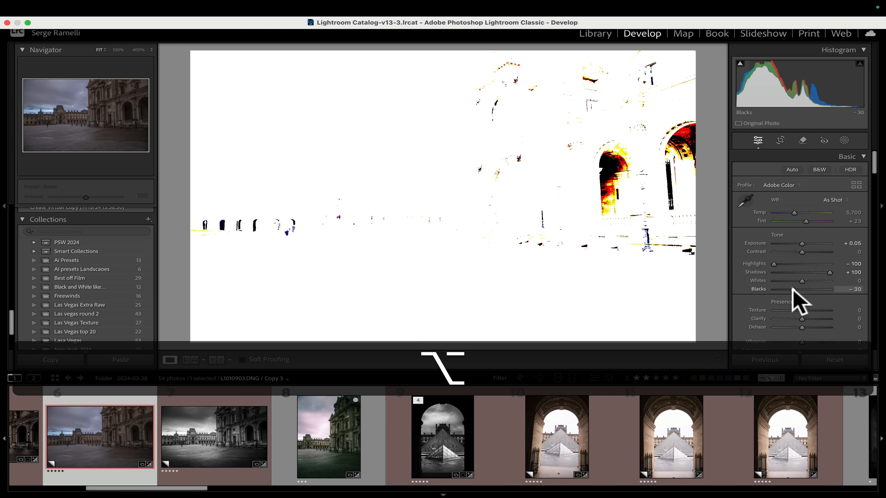
{"action": "left_click_drag", "start_coordinate": [793, 290], "coordinate": [793, 290]}
{"action": "left_click_drag", "start_coordinate": [792, 289], "coordinate": [791, 288]}
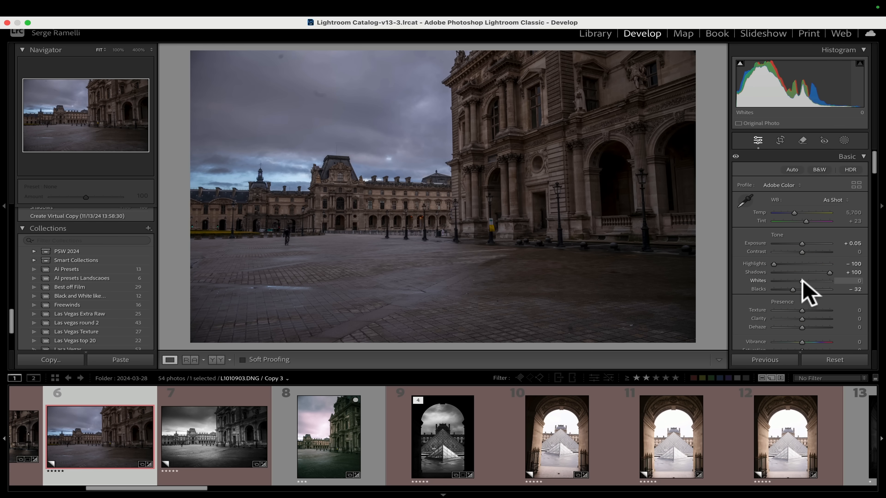
Set Whites to +61 and raise Contrast to +35.
{"action": "left_click_drag", "start_coordinate": [805, 281], "coordinate": [782, 281]}
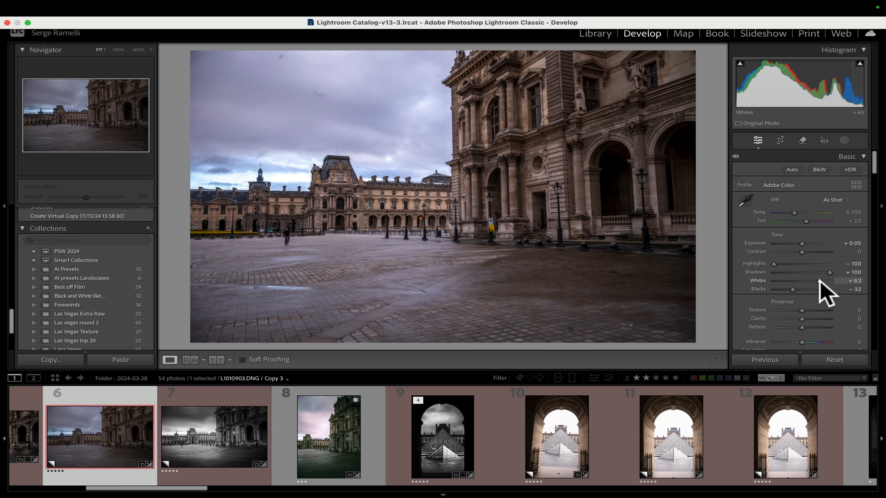
{"action": "left_click", "coordinate": [819, 280]}
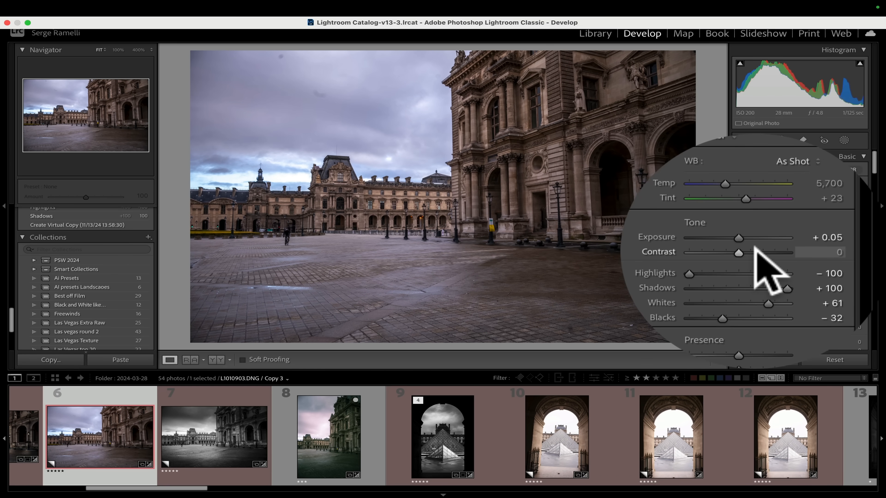
{"action": "left_click", "coordinate": [754, 251]}
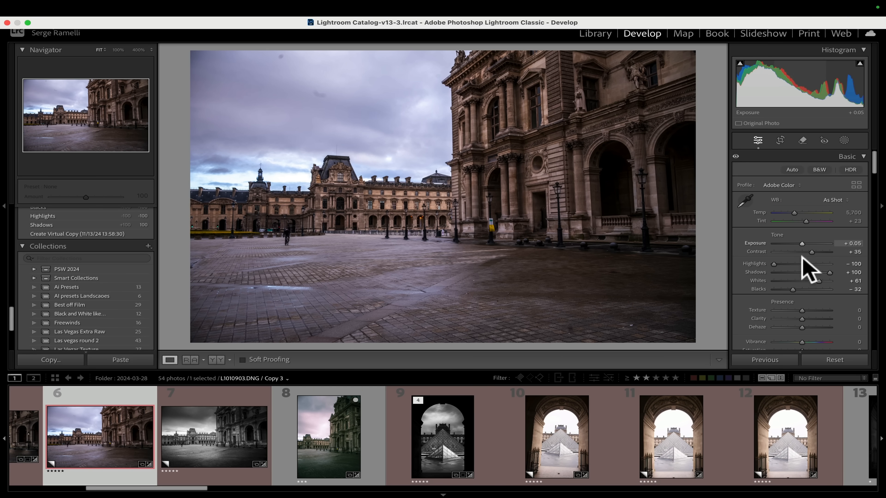
Color grade the photo with blue shadows (hue 194) and yellow highlights (hue 76).
{"action": "scroll", "coordinate": [806, 308], "scroll_direction": "down", "scroll_amount": 10}
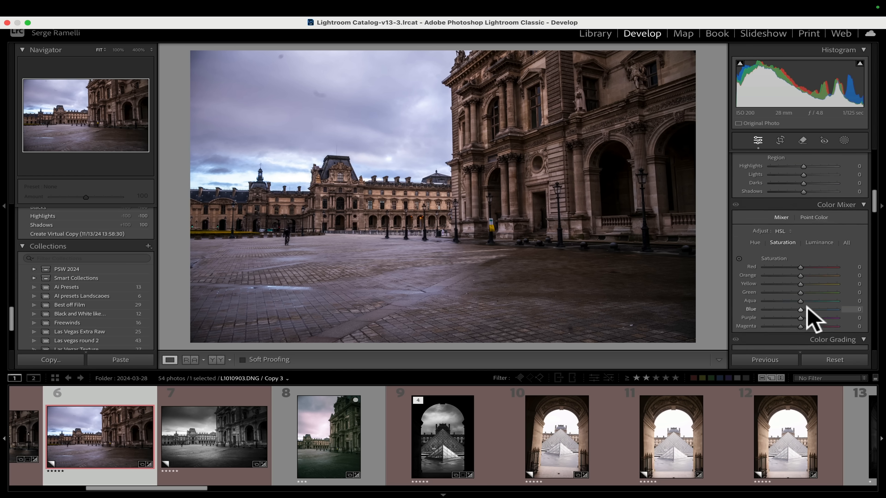
{"action": "scroll", "coordinate": [806, 305], "scroll_direction": "down", "scroll_amount": 5}
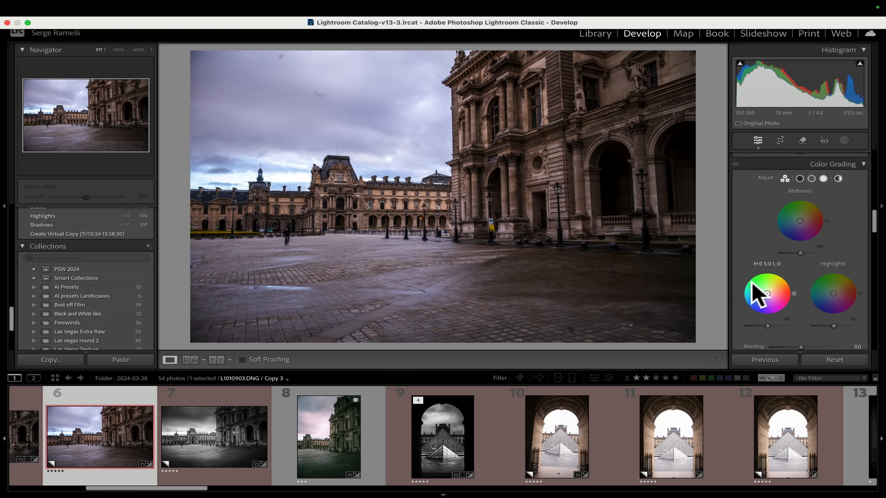
{"action": "mouse_move", "coordinate": [767, 293]}
{"action": "left_mouse_down"}
{"action": "mouse_move", "coordinate": [752, 312]}
{"action": "mouse_move", "coordinate": [743, 303]}
{"action": "mouse_move", "coordinate": [763, 295]}
{"action": "left_mouse_up"}
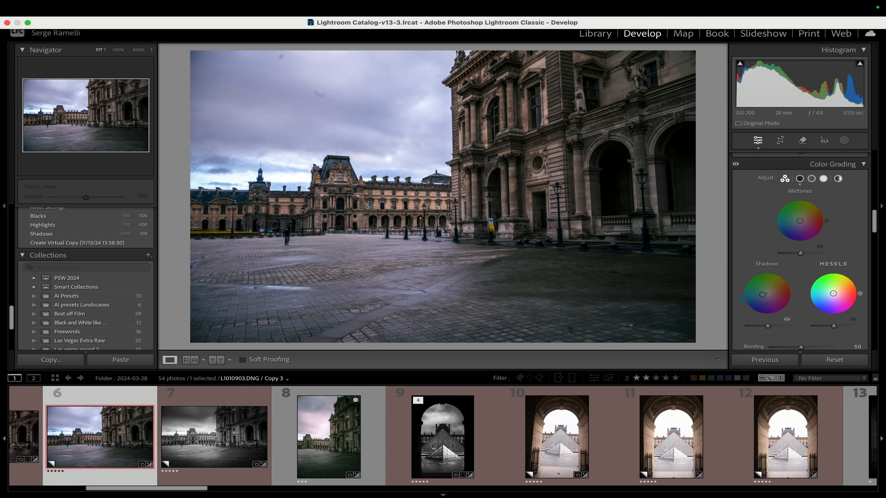
{"action": "left_click_drag", "start_coordinate": [837, 293], "coordinate": [836, 286]}
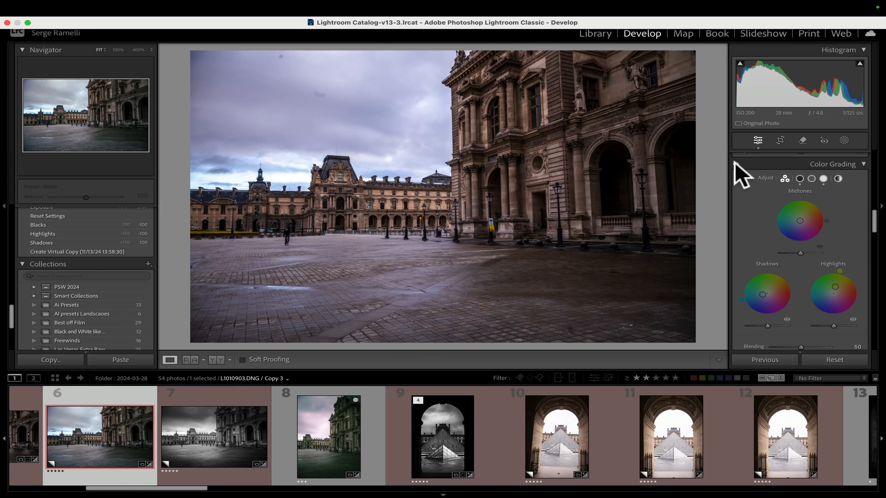
Toggle the Color Grading effect off and on to compare the result.
{"action": "scroll", "coordinate": [734, 159], "scroll_direction": "down", "scroll_amount": 1}
{"action": "left_click", "coordinate": [733, 154]}
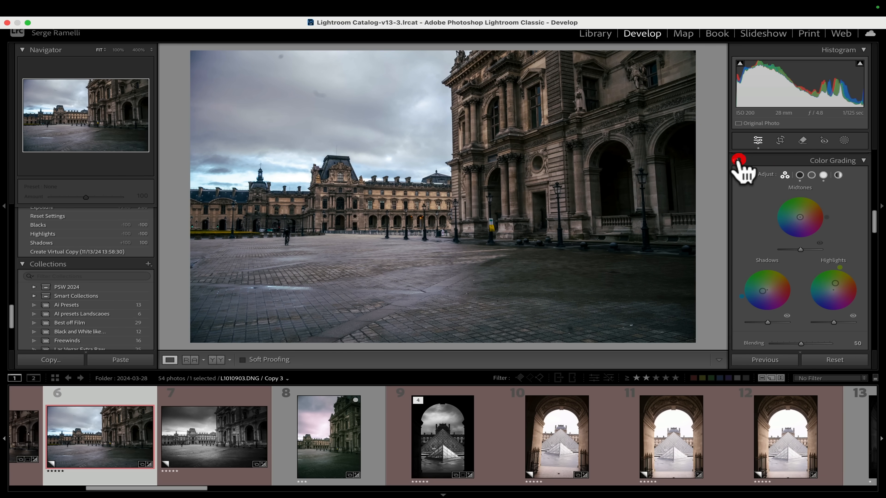
{"action": "scroll", "coordinate": [791, 224], "scroll_direction": "up", "scroll_amount": 2}
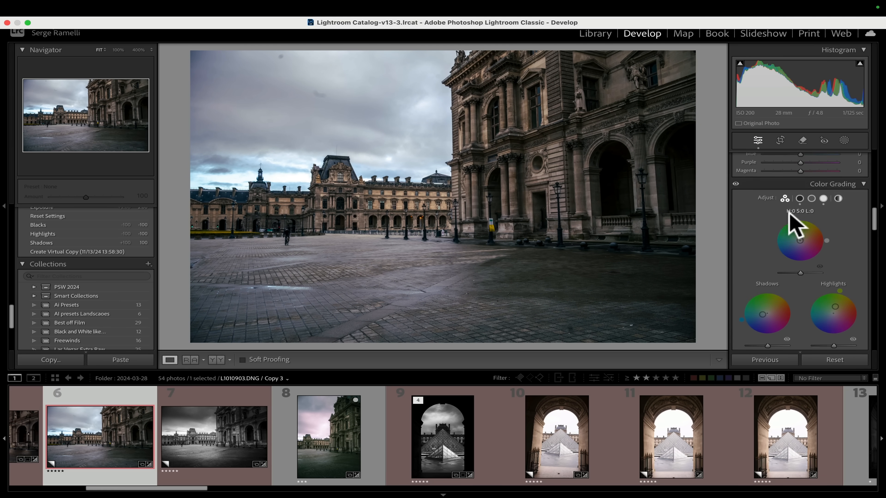
Apply Auto Upright perspective correction in the Transform settings.
{"action": "scroll", "coordinate": [790, 215], "scroll_direction": "down", "scroll_amount": 1}
{"action": "scroll", "coordinate": [789, 212], "scroll_direction": "down", "scroll_amount": 10}
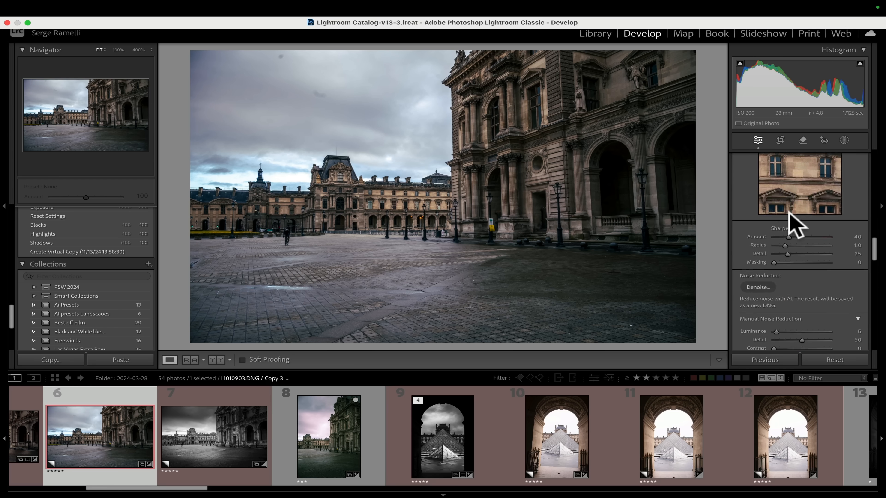
{"action": "scroll", "coordinate": [788, 211], "scroll_direction": "down", "scroll_amount": 1}
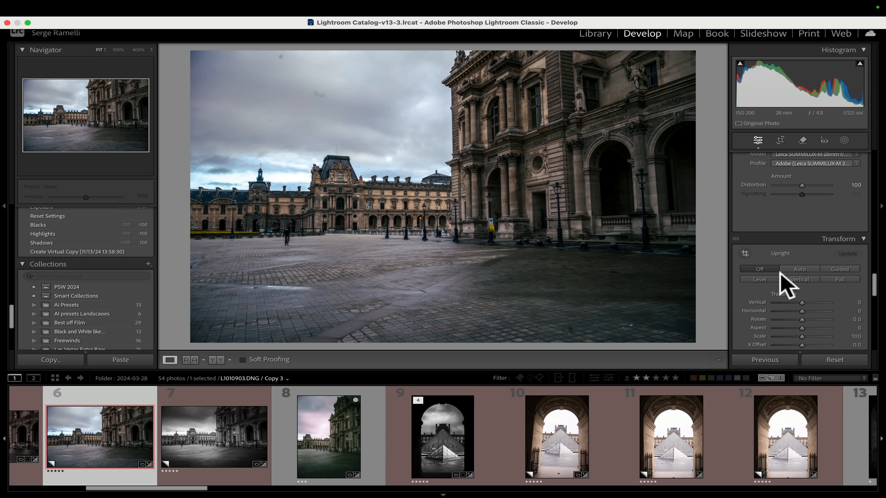
{"action": "left_click", "coordinate": [803, 269]}
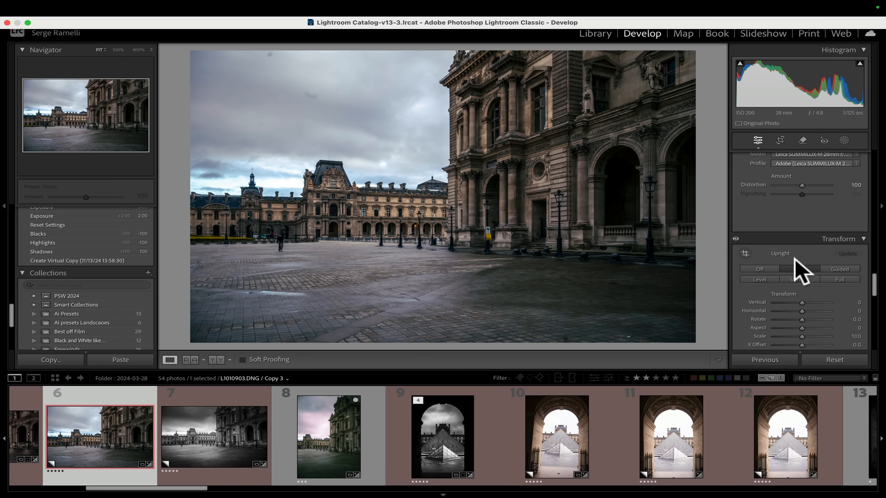
Open the Crop tool and set the crop aspect ratio to 16 x 9.
{"action": "scroll", "coordinate": [787, 255], "scroll_direction": "up", "scroll_amount": 10}
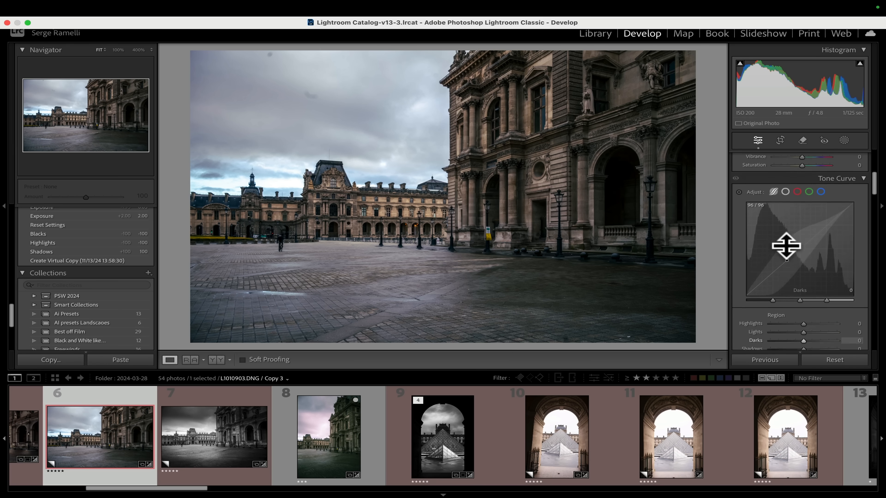
{"action": "scroll", "coordinate": [789, 250], "scroll_direction": "up", "scroll_amount": 5}
{"action": "left_click", "coordinate": [780, 141]}
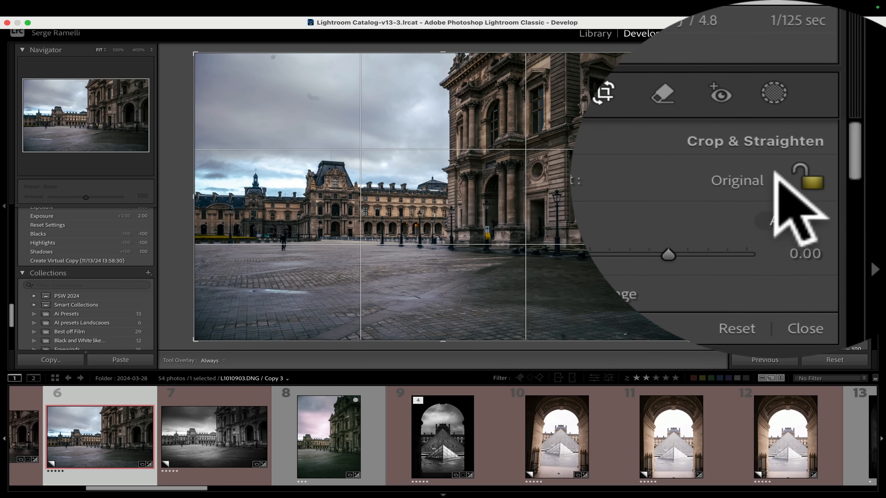
{"action": "left_click", "coordinate": [777, 190]}
{"action": "left_click", "coordinate": [834, 255]}
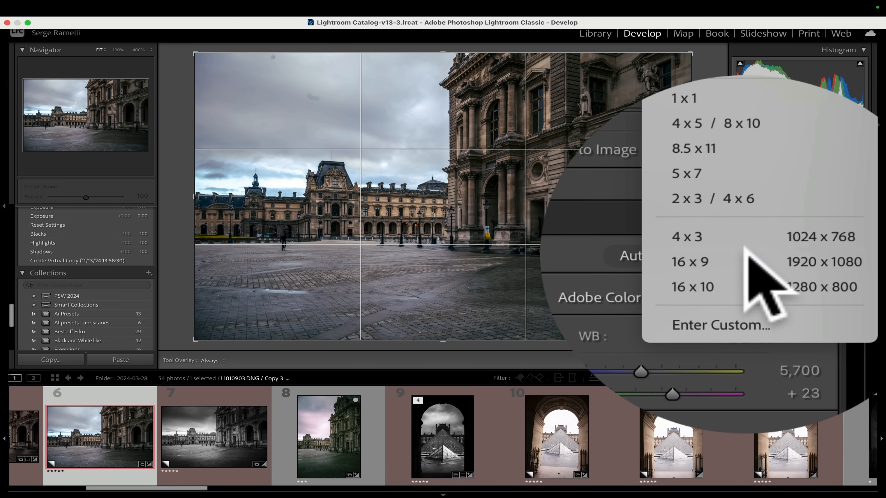
{"action": "left_click_drag", "start_coordinate": [509, 232], "coordinate": [485, 185]}
{"action": "left_click", "coordinate": [481, 150]}
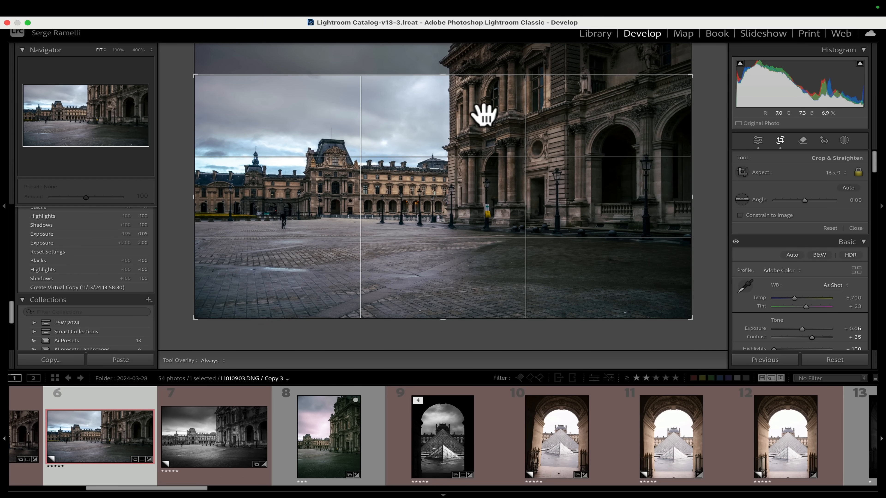
Resize and reposition the 16 x 9 crop around the courtyard and apply it.
{"action": "left_click_drag", "start_coordinate": [485, 113], "coordinate": [480, 118]}
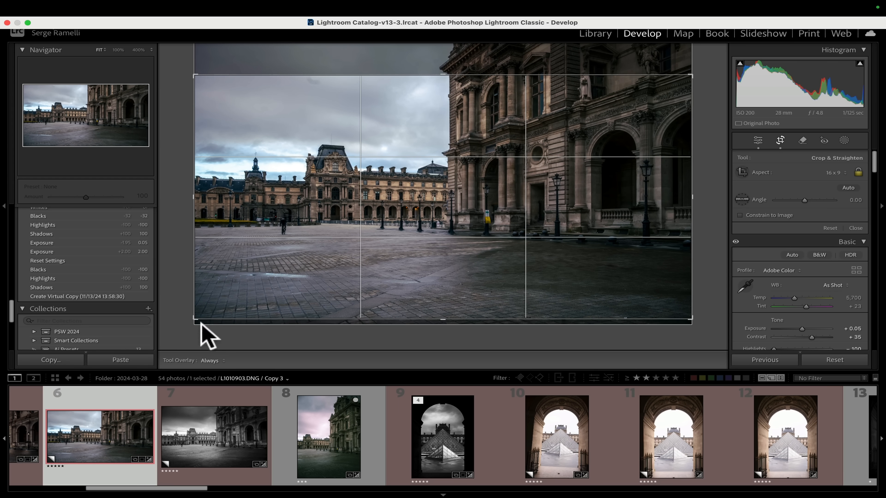
{"action": "left_click_drag", "start_coordinate": [196, 320], "coordinate": [212, 310]}
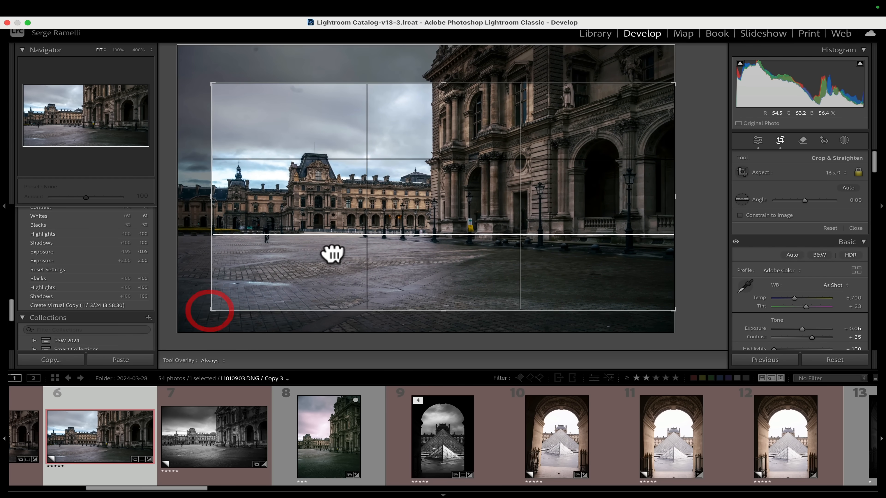
{"action": "mouse_move", "coordinate": [332, 251]}
{"action": "left_mouse_down"}
{"action": "mouse_move", "coordinate": [347, 261]}
{"action": "mouse_move", "coordinate": [344, 254]}
{"action": "left_mouse_up"}
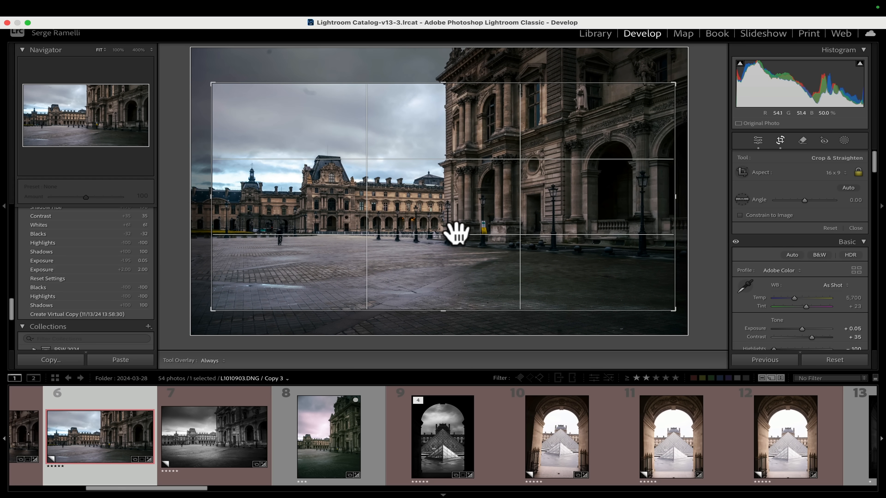
{"action": "left_click_drag", "start_coordinate": [674, 193], "coordinate": [672, 195]}
{"action": "key", "text": "Return"}
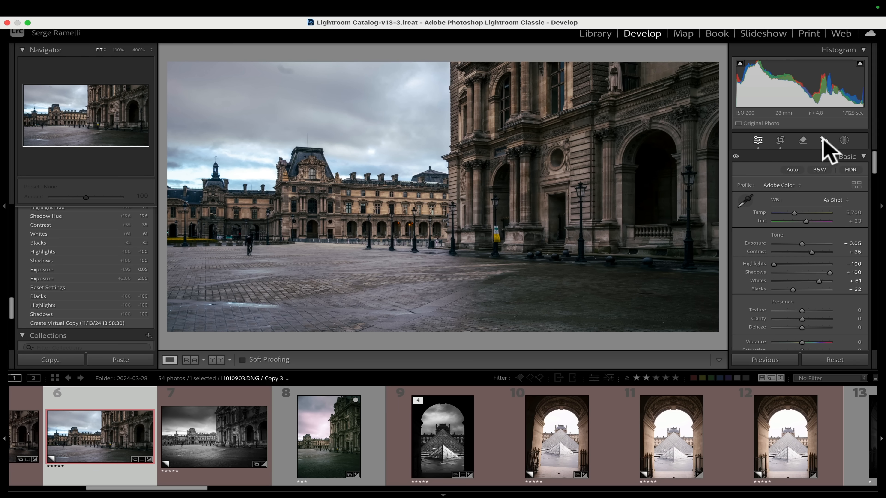
Create a Select Sky mask and darken its exposure.
{"action": "left_click", "coordinate": [775, 176]}
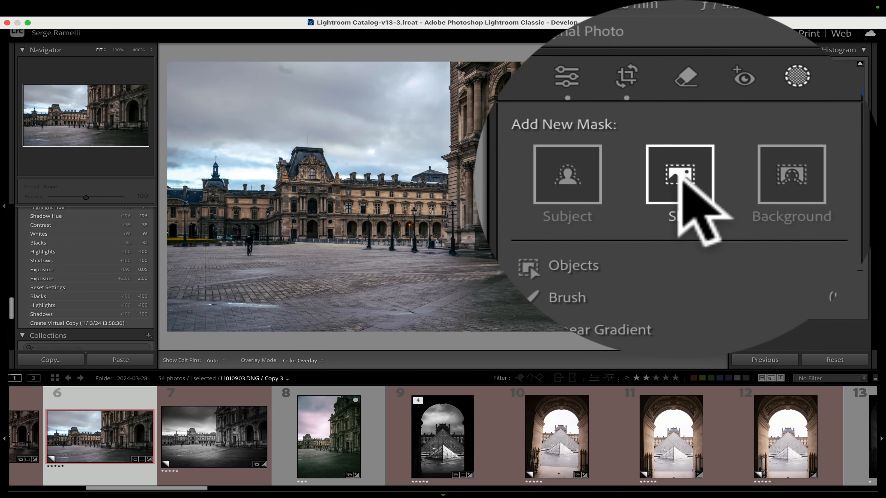
{"action": "left_click", "coordinate": [678, 215]}
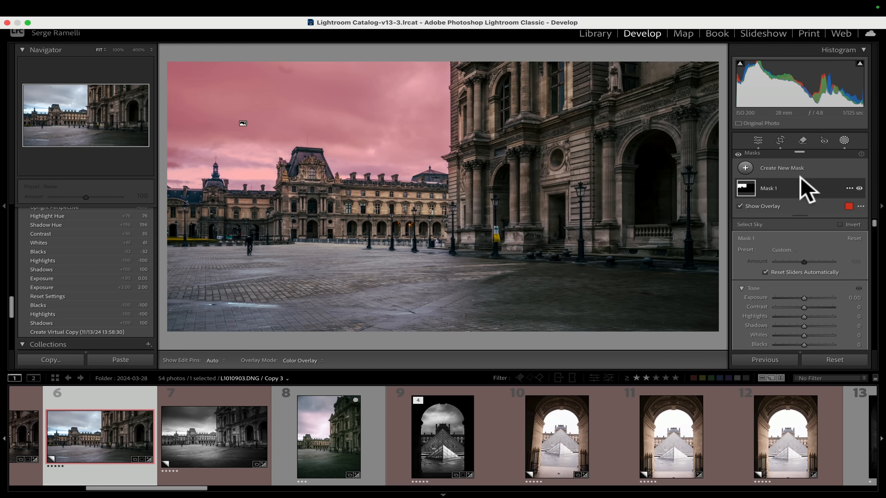
{"action": "left_click_drag", "start_coordinate": [804, 297], "coordinate": [799, 298]}
Set the sky mask's Tint to -1 and Saturation to -27.
{"action": "scroll", "coordinate": [802, 300], "scroll_direction": "down", "scroll_amount": 5}
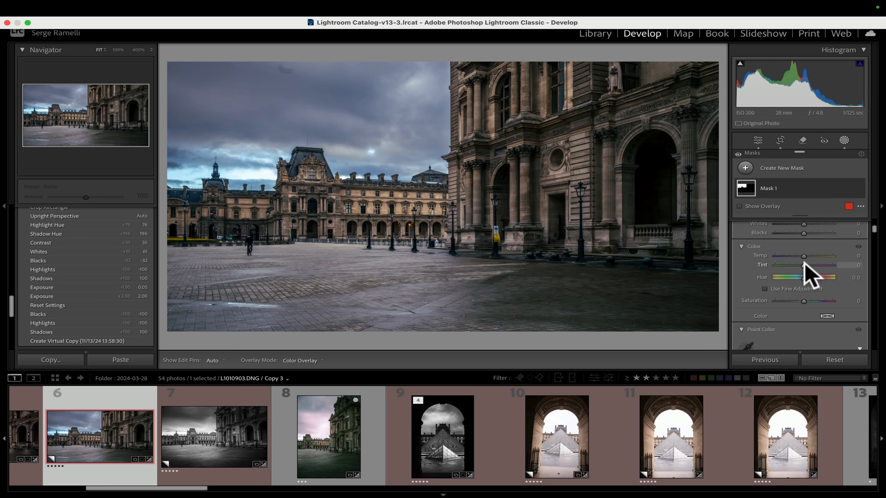
{"action": "left_click_drag", "start_coordinate": [805, 266], "coordinate": [806, 265]}
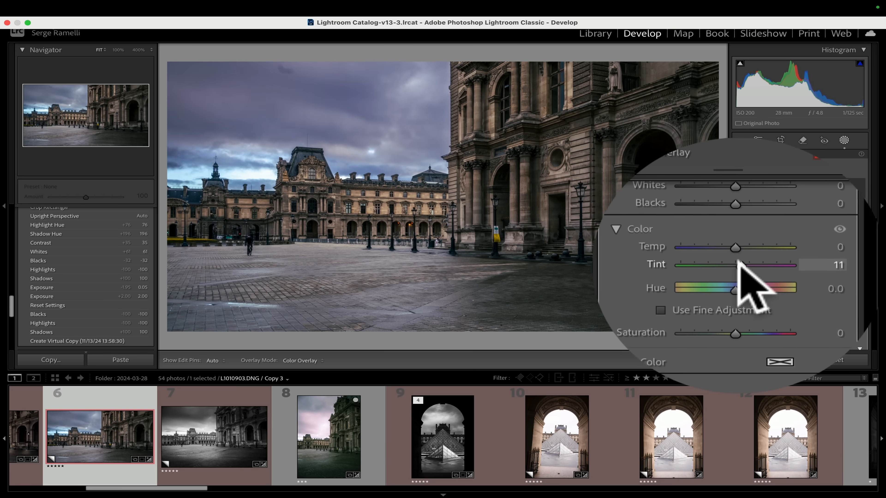
{"action": "left_click_drag", "start_coordinate": [740, 264], "coordinate": [735, 264]}
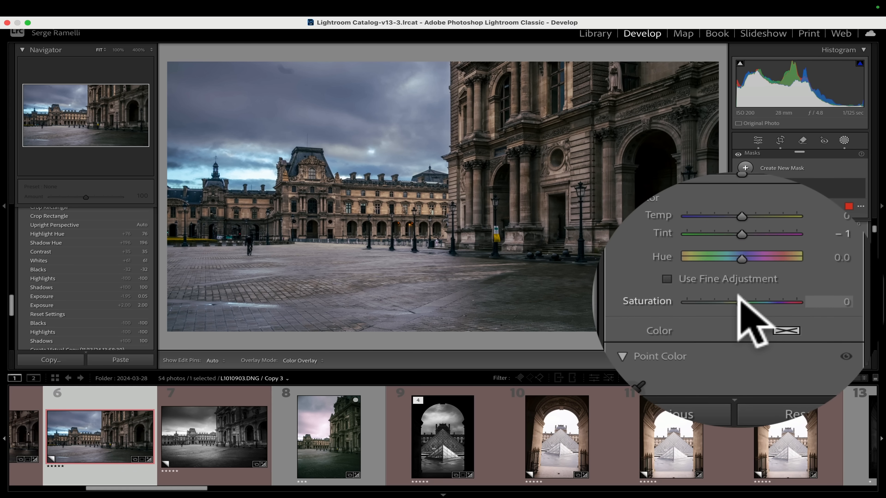
{"action": "left_click_drag", "start_coordinate": [739, 296], "coordinate": [736, 296]}
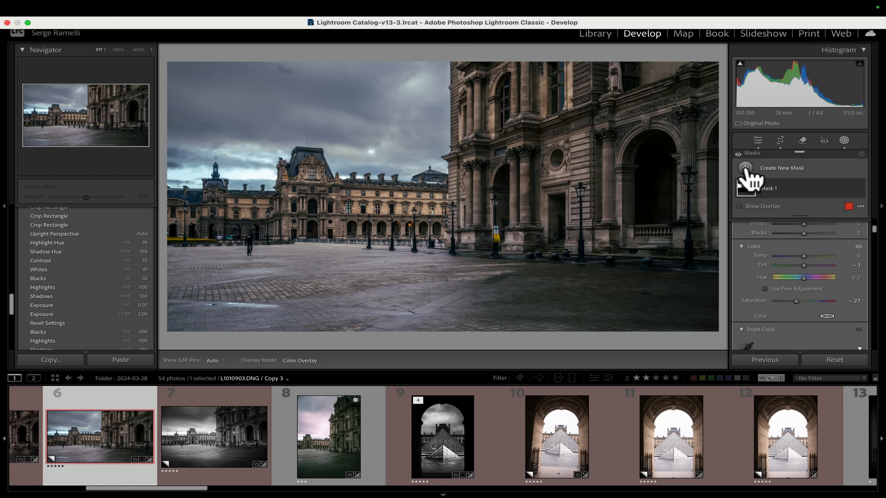
Add a Linear Gradient mask drawn from the upper-left sky diagonally toward the center.
{"action": "left_click", "coordinate": [732, 168]}
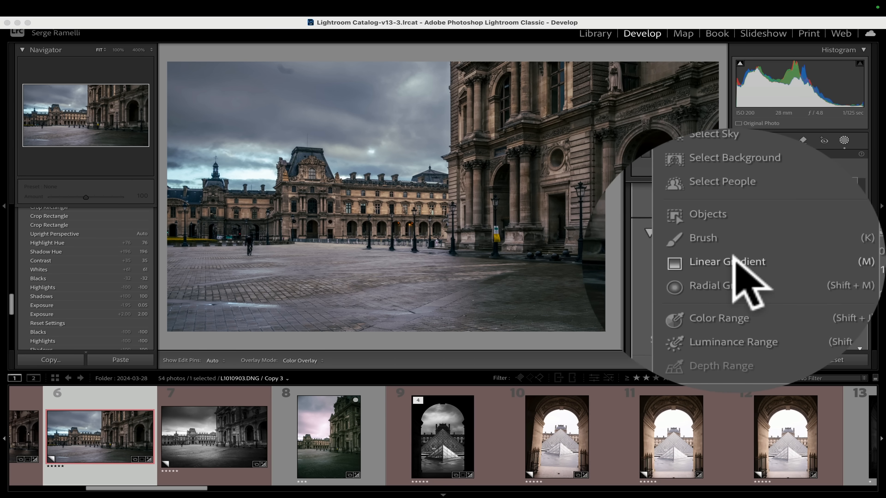
{"action": "left_click", "coordinate": [781, 265]}
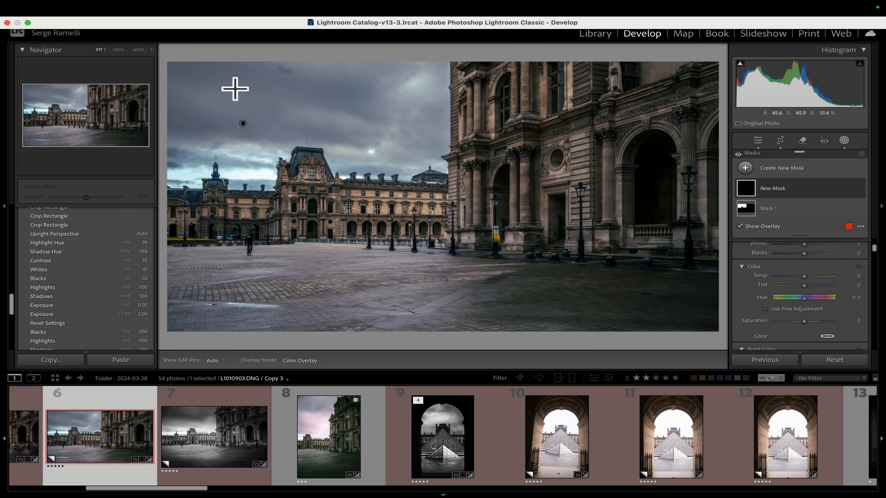
{"action": "left_click_drag", "start_coordinate": [234, 88], "coordinate": [329, 225]}
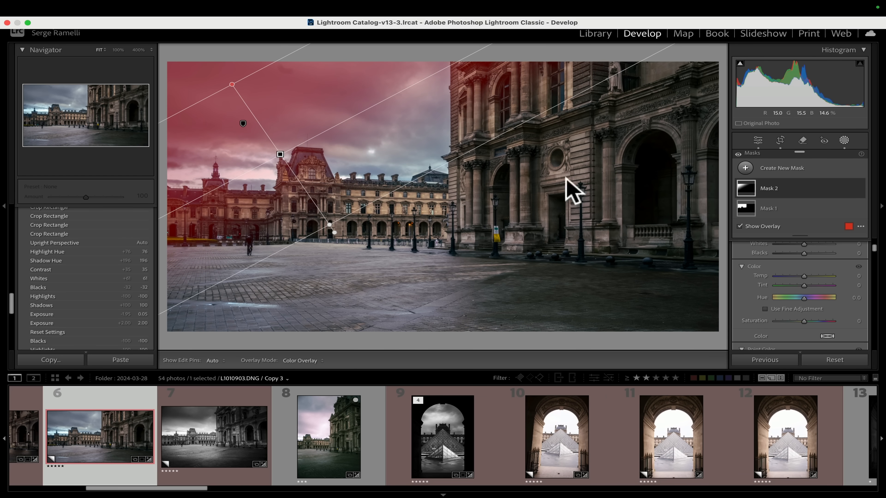
{"action": "scroll", "coordinate": [840, 287], "scroll_direction": "up", "scroll_amount": 3}
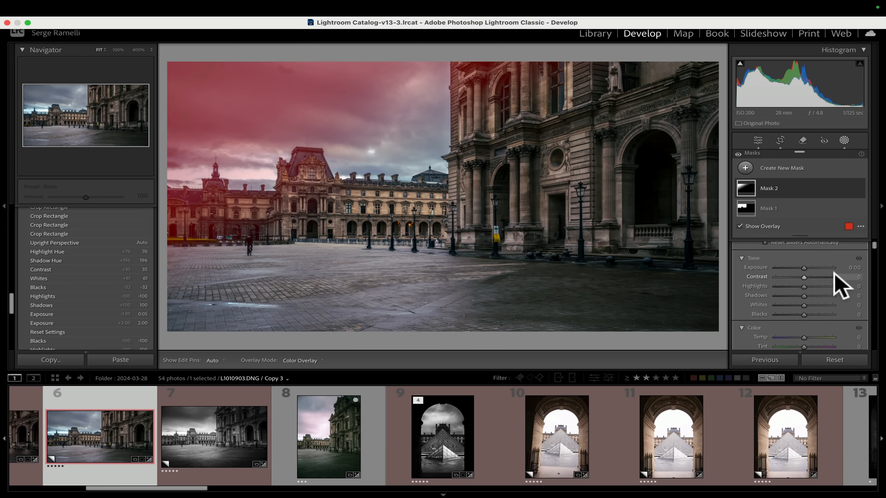
Set the linear gradient mask's Exposure to -0.95 and reposition and rotate the gradient across the sky.
{"action": "scroll", "coordinate": [834, 273], "scroll_direction": "up", "scroll_amount": 3}
{"action": "left_click_drag", "start_coordinate": [804, 314], "coordinate": [797, 314]}
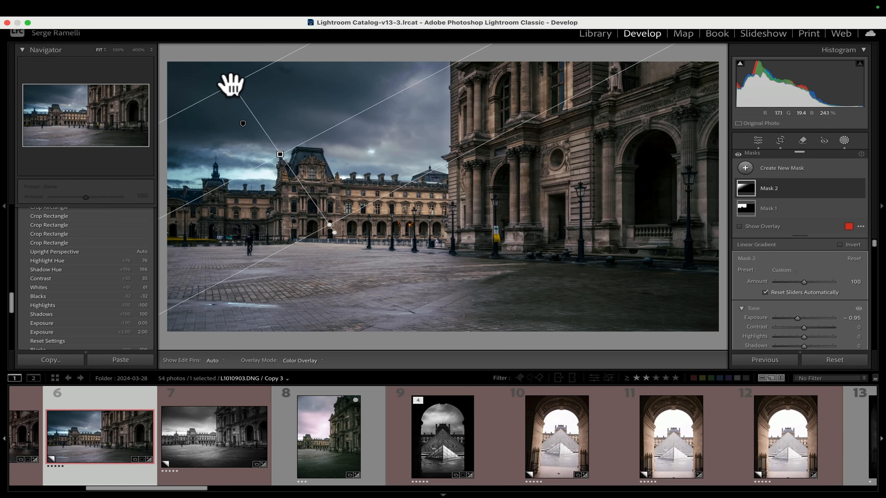
{"action": "left_click_drag", "start_coordinate": [331, 225], "coordinate": [301, 154]}
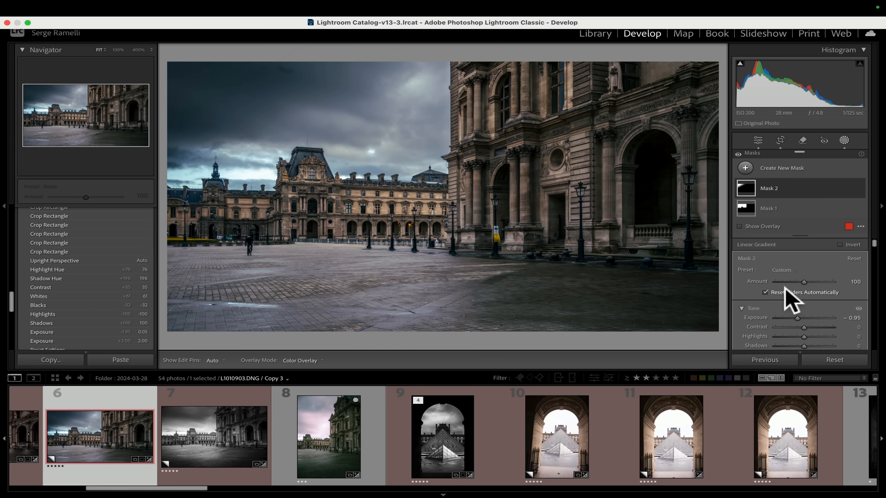
{"action": "left_click_drag", "start_coordinate": [282, 161], "coordinate": [237, 109]}
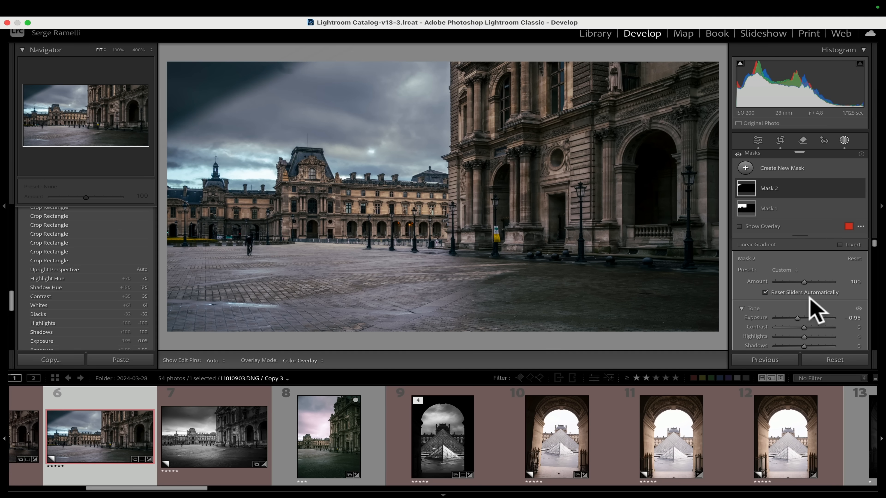
{"action": "left_click_drag", "start_coordinate": [247, 107], "coordinate": [372, 236]}
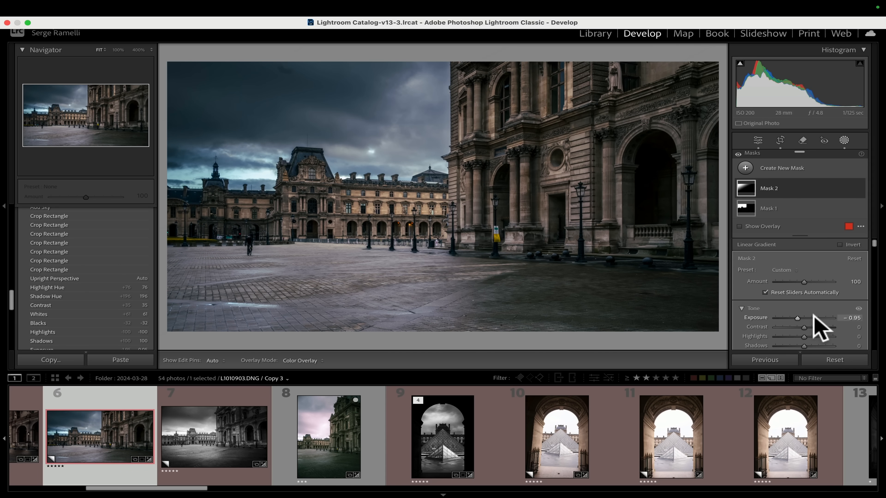
{"action": "left_click_drag", "start_coordinate": [286, 165], "coordinate": [297, 170]}
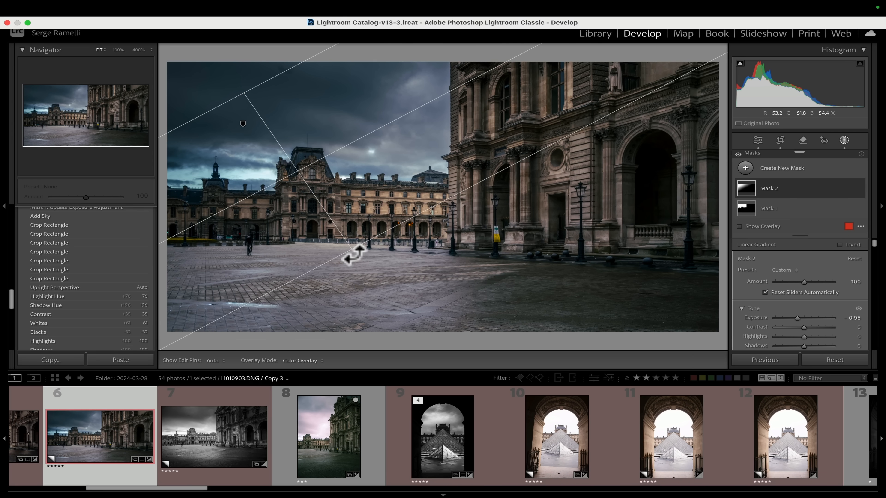
{"action": "left_click_drag", "start_coordinate": [353, 254], "coordinate": [325, 258]}
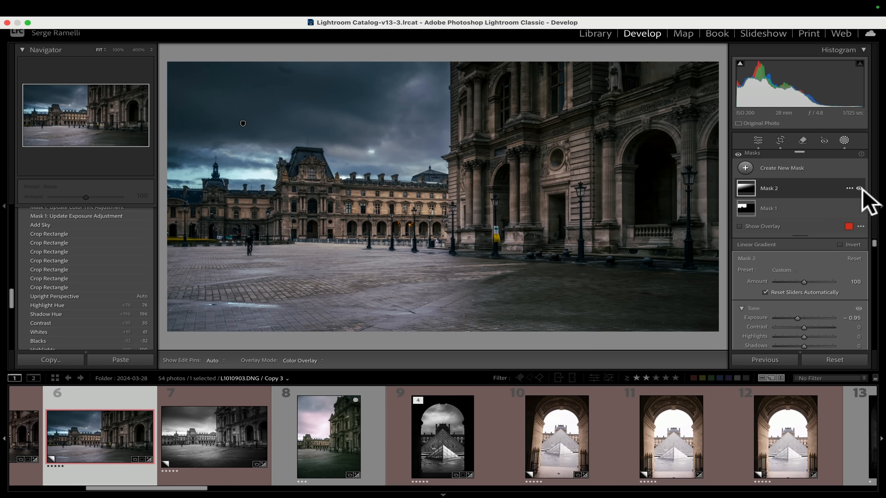
Toggle the gradient mask's visibility to compare the sky with and without it.
{"action": "left_click", "coordinate": [859, 188]}
{"action": "left_click", "coordinate": [859, 188]}
{"action": "left_click", "coordinate": [859, 188]}
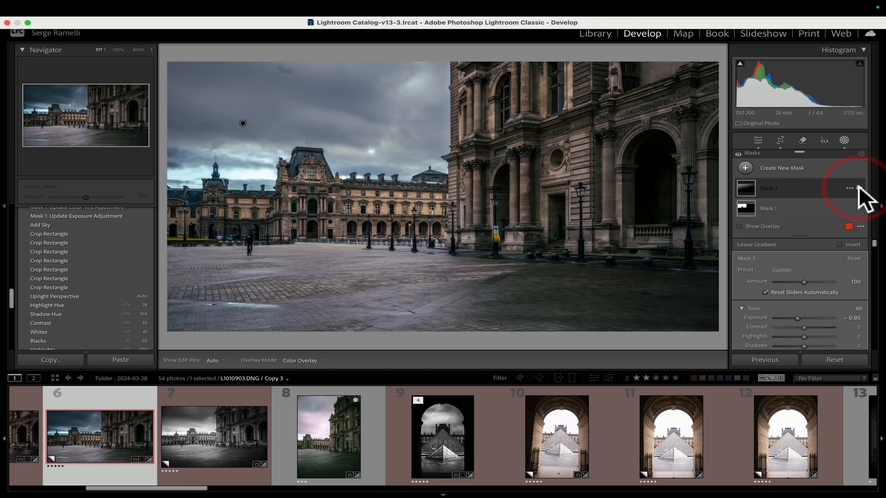
{"action": "left_click", "coordinate": [859, 188]}
{"action": "left_click", "coordinate": [860, 188]}
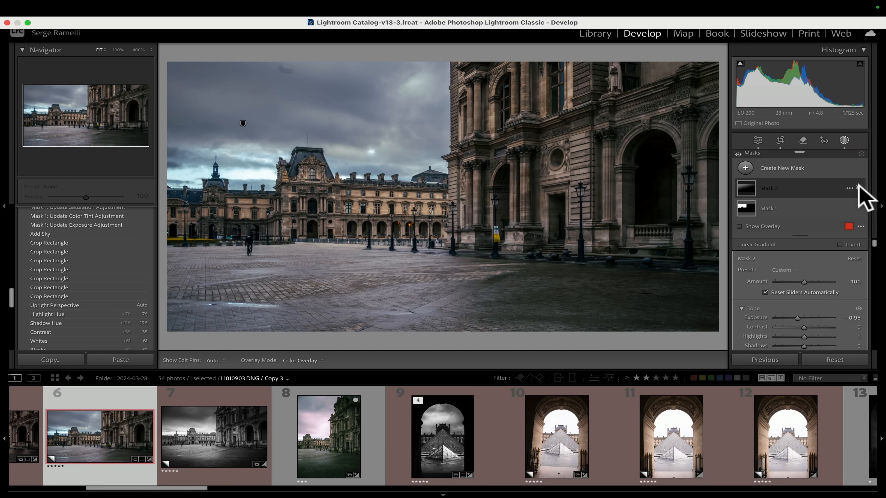
{"action": "left_click", "coordinate": [859, 188]}
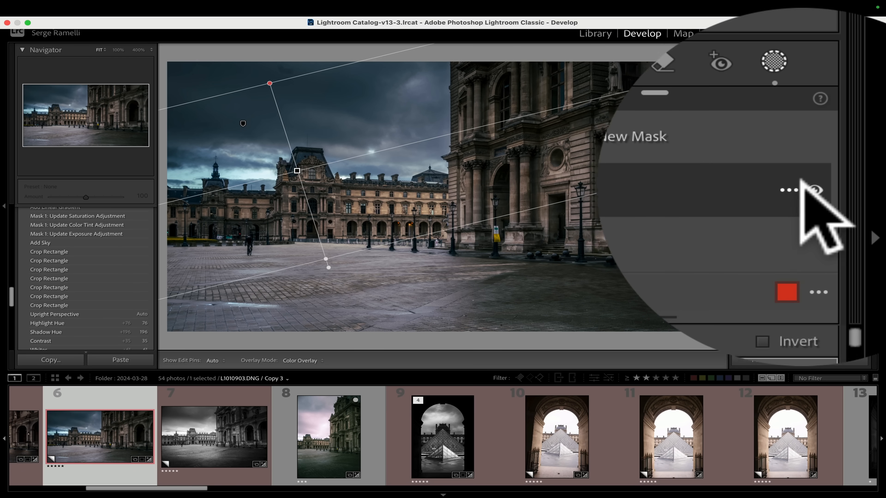
Intersect the gradient mask with a Select Sky mask.
{"action": "left_click", "coordinate": [850, 188]}
{"action": "mouse_move", "coordinate": [682, 233]}
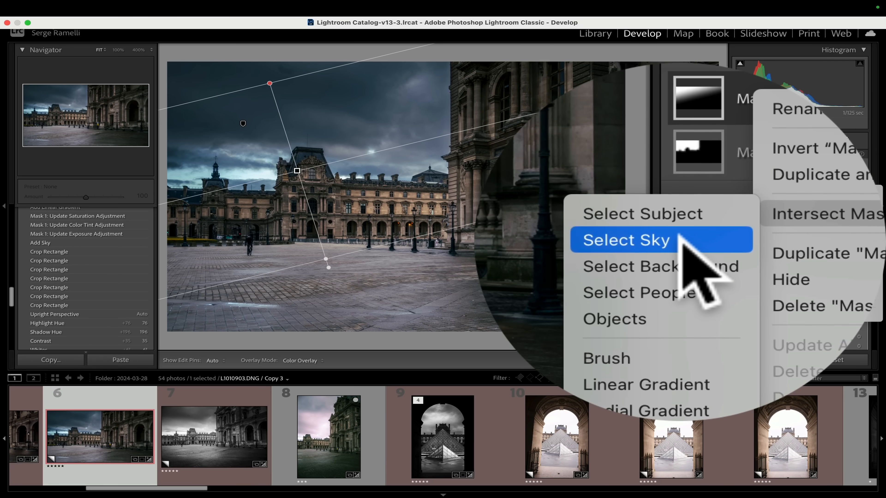
{"action": "left_click", "coordinate": [679, 234]}
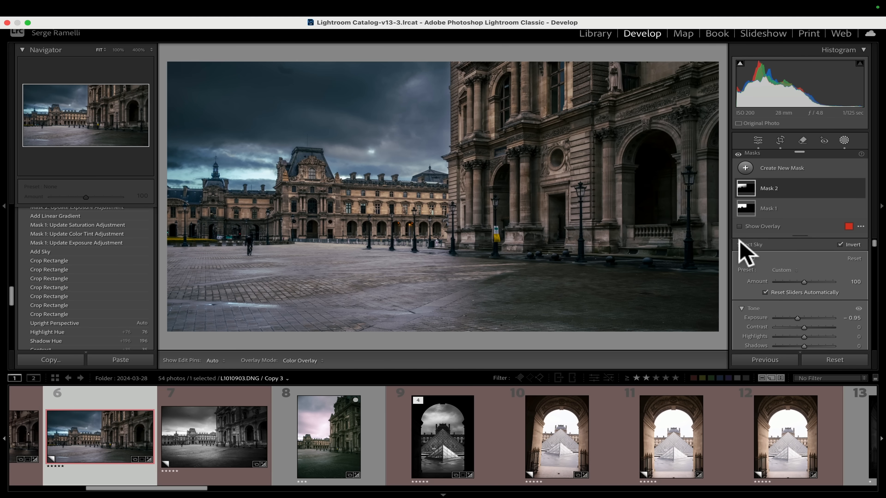
Compare the intersected mask on and off and set its Exposure to -0.46.
{"action": "left_click", "coordinate": [859, 189]}
{"action": "left_click", "coordinate": [859, 189]}
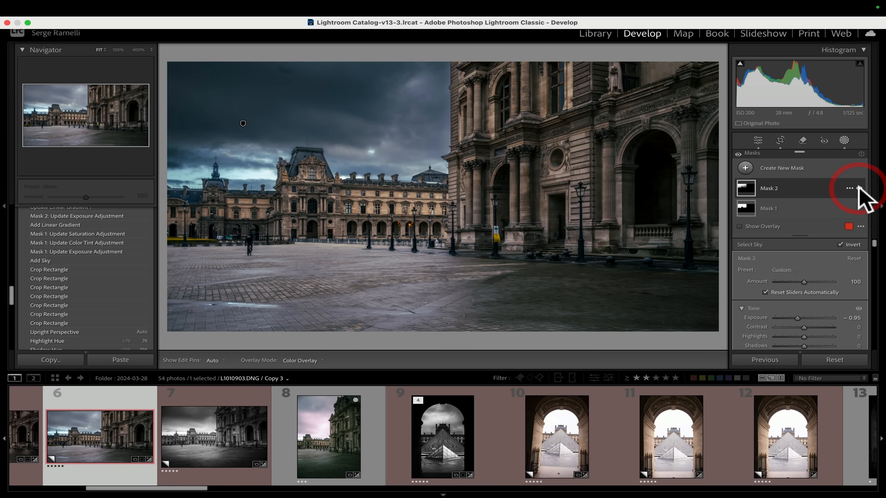
{"action": "left_click", "coordinate": [859, 188]}
{"action": "left_click", "coordinate": [859, 189]}
{"action": "left_click", "coordinate": [859, 188]}
{"action": "left_click", "coordinate": [859, 189]}
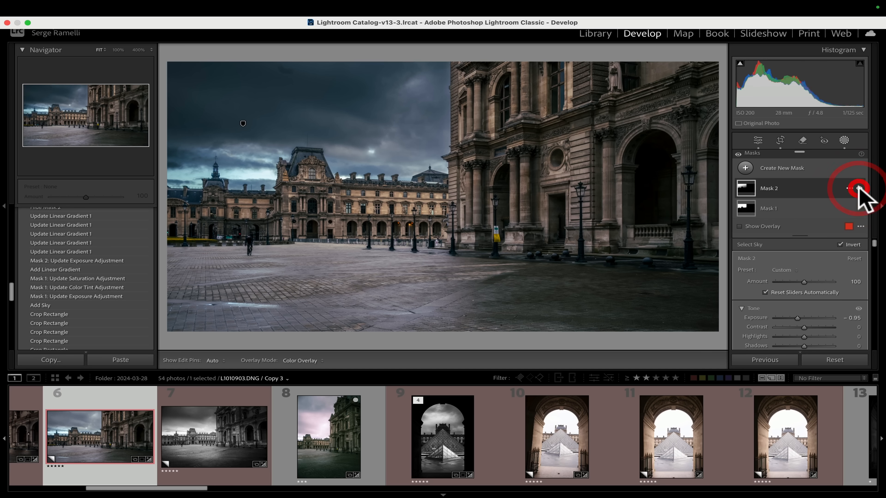
{"action": "left_click_drag", "start_coordinate": [797, 318], "coordinate": [801, 317]}
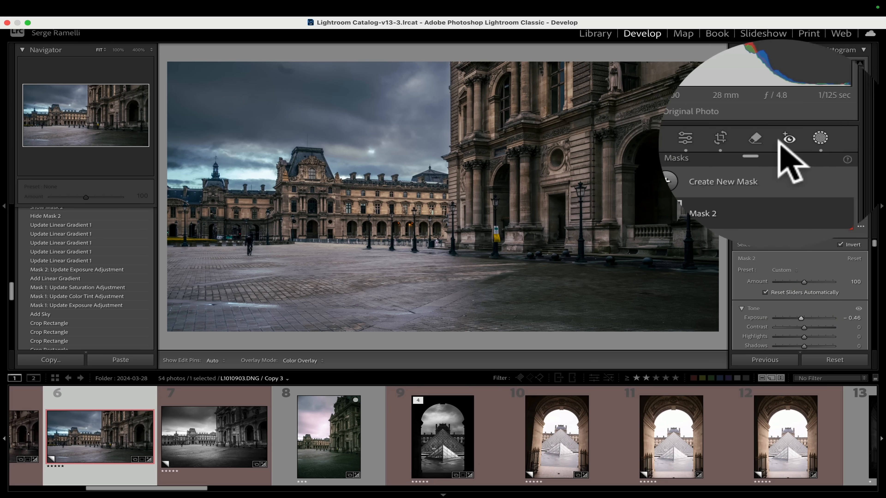
Use the Remove tool without generative AI to remove a spot in the upper sky.
{"action": "left_click", "coordinate": [801, 140]}
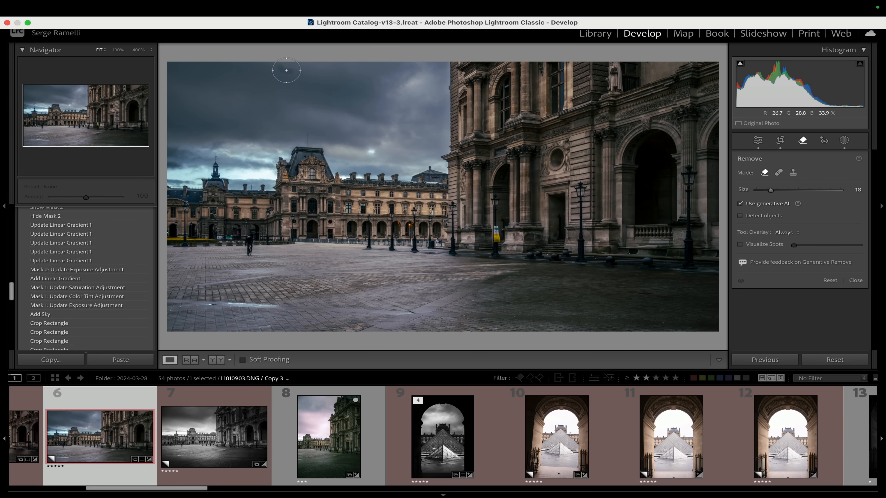
{"action": "left_click", "coordinate": [288, 72]}
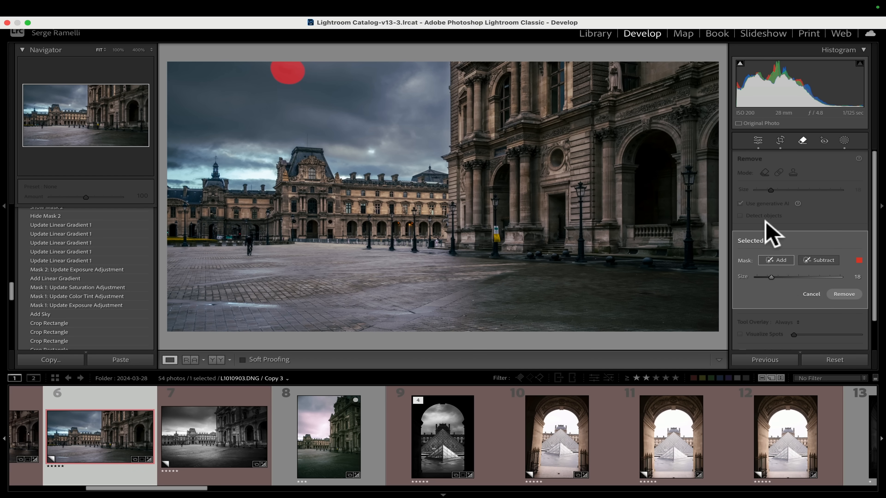
{"action": "left_click", "coordinate": [812, 295]}
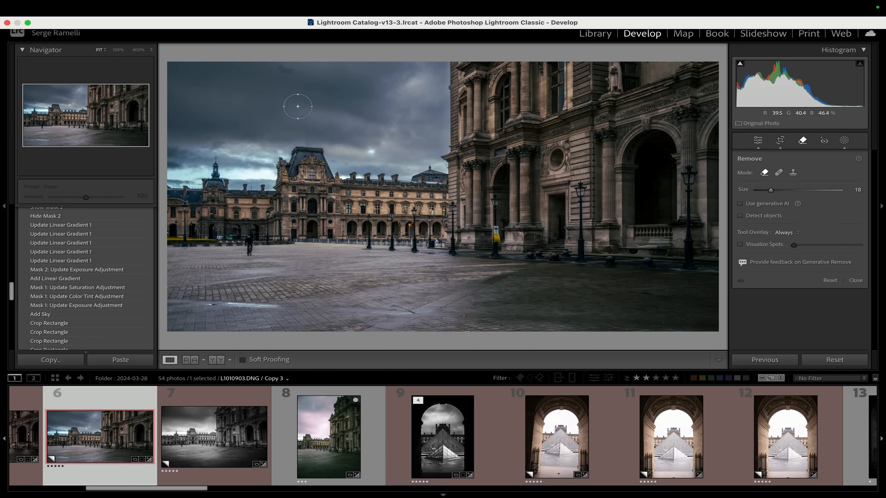
{"action": "left_click", "coordinate": [287, 75]}
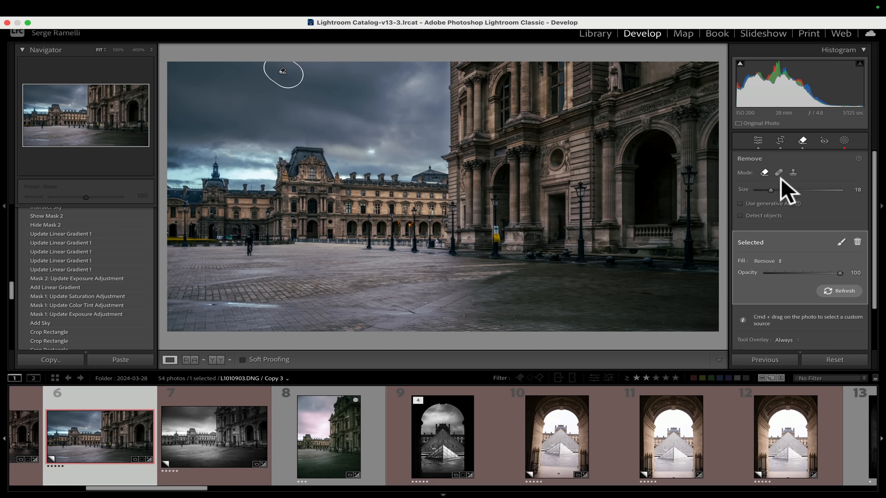
Set the global Exposure to -0.55 and Saturation to -31.
{"action": "left_click", "coordinate": [757, 141]}
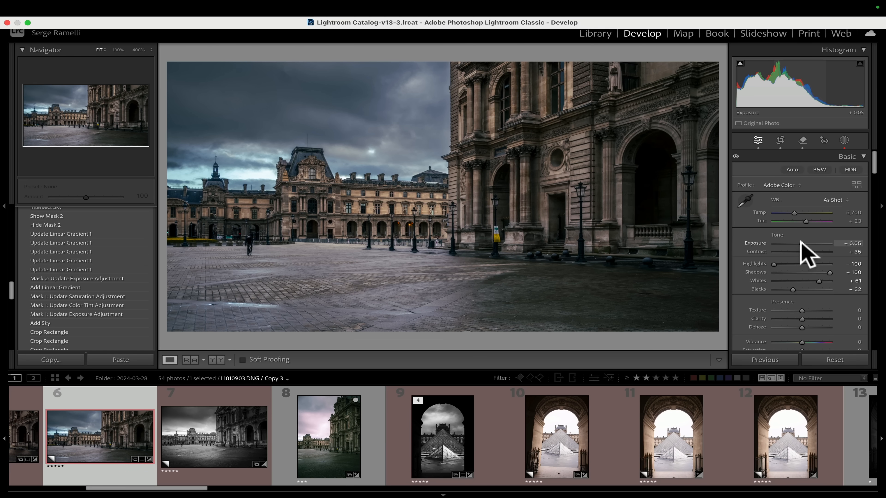
{"action": "left_click_drag", "start_coordinate": [801, 244], "coordinate": [797, 242]}
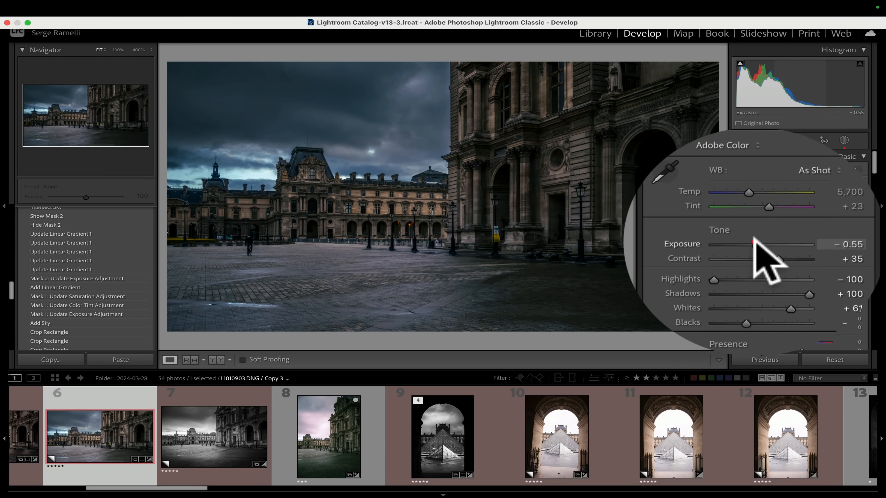
{"action": "scroll", "coordinate": [809, 321], "scroll_direction": "down", "scroll_amount": 2}
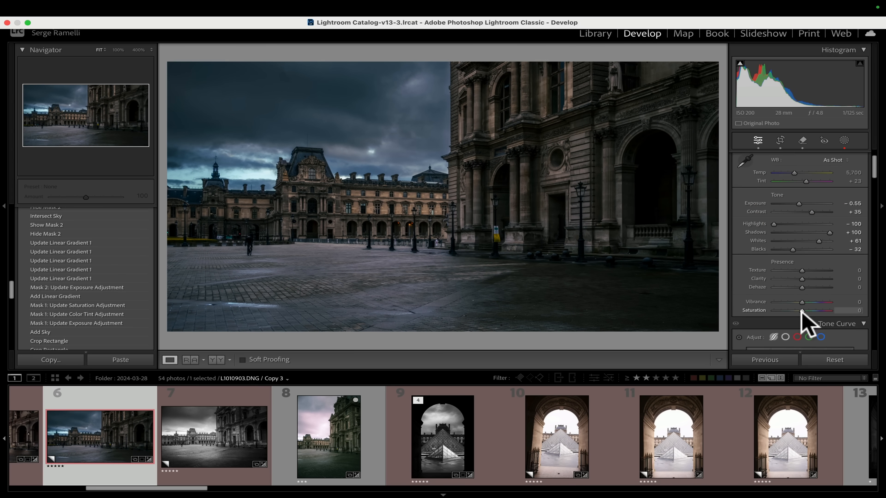
{"action": "left_click_drag", "start_coordinate": [802, 310], "coordinate": [792, 311]}
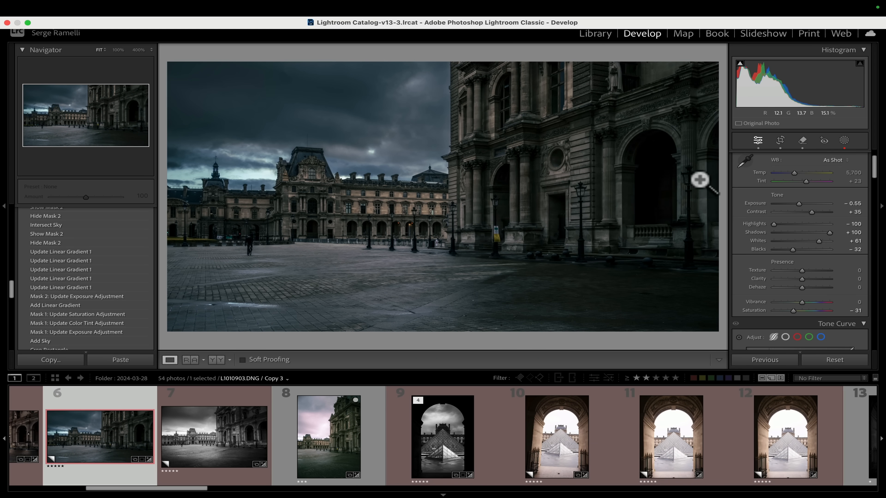
Zoom in on the right-hand lantern and draw a Radial Gradient mask over its glass.
{"action": "left_click", "coordinate": [692, 181]}
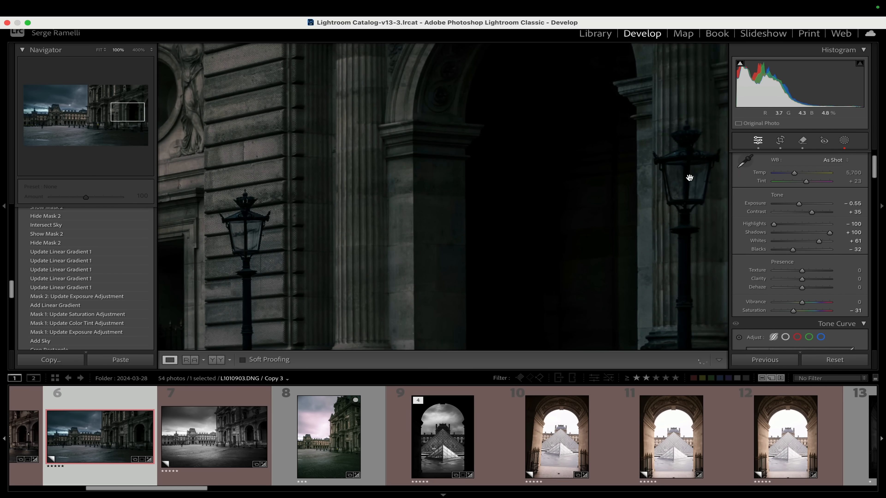
{"action": "left_click_drag", "start_coordinate": [690, 178], "coordinate": [485, 149]}
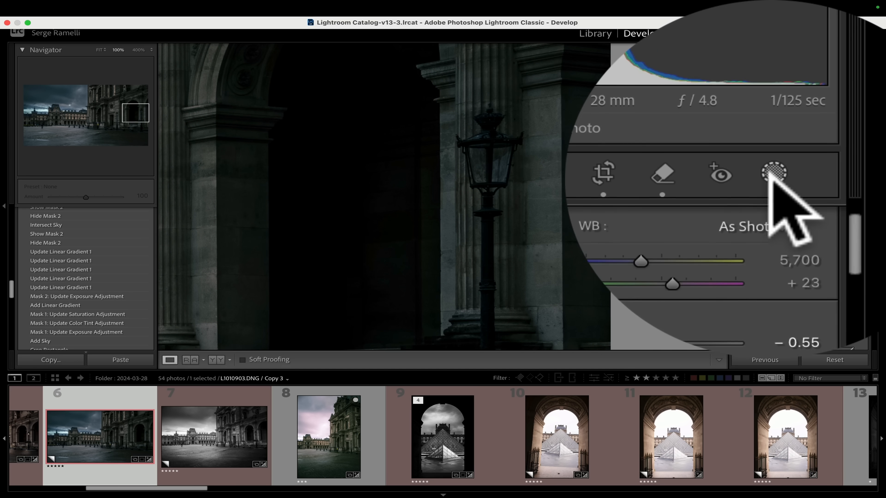
{"action": "left_click", "coordinate": [844, 139]}
{"action": "left_click", "coordinate": [721, 176]}
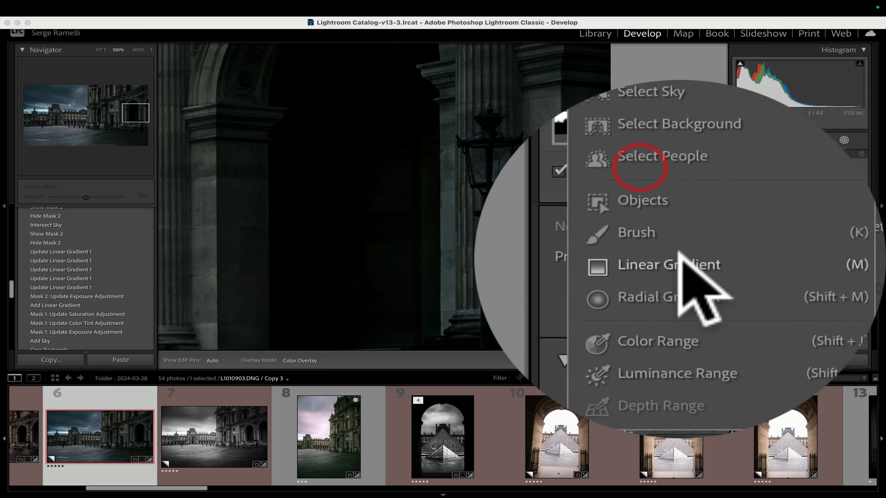
{"action": "left_click", "coordinate": [680, 265]}
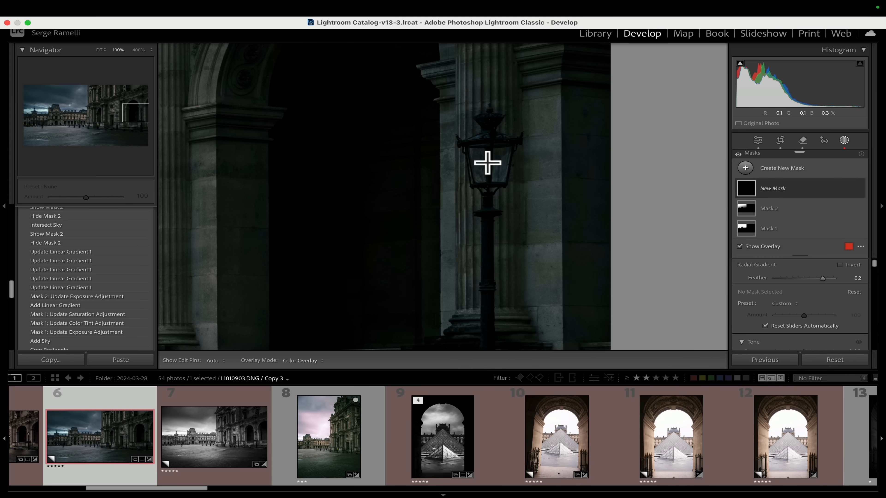
{"action": "mouse_move", "coordinate": [499, 177]}
{"action": "left_mouse_down"}
{"action": "mouse_move", "coordinate": [532, 198]}
{"action": "mouse_move", "coordinate": [503, 184]}
{"action": "left_mouse_up"}
Raise the radial mask's Exposure and set its Temp to 77.
{"action": "scroll", "coordinate": [778, 332], "scroll_direction": "down", "scroll_amount": 4}
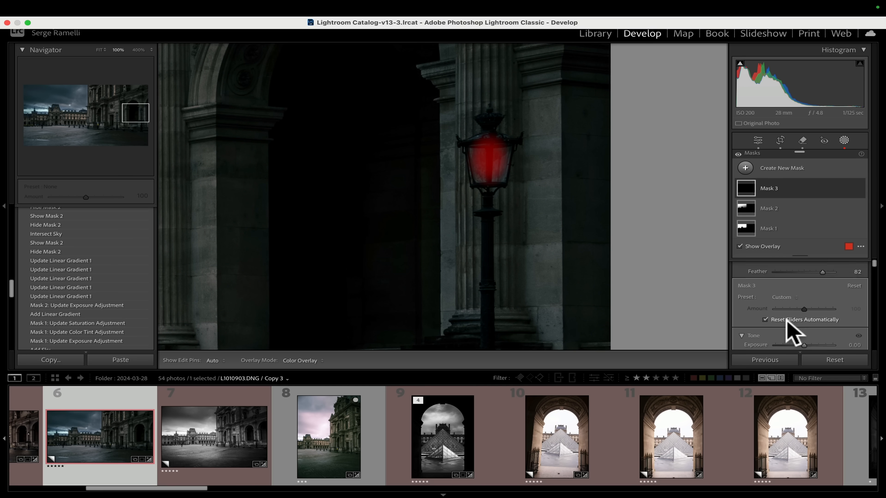
{"action": "left_click_drag", "start_coordinate": [804, 288], "coordinate": [836, 288]}
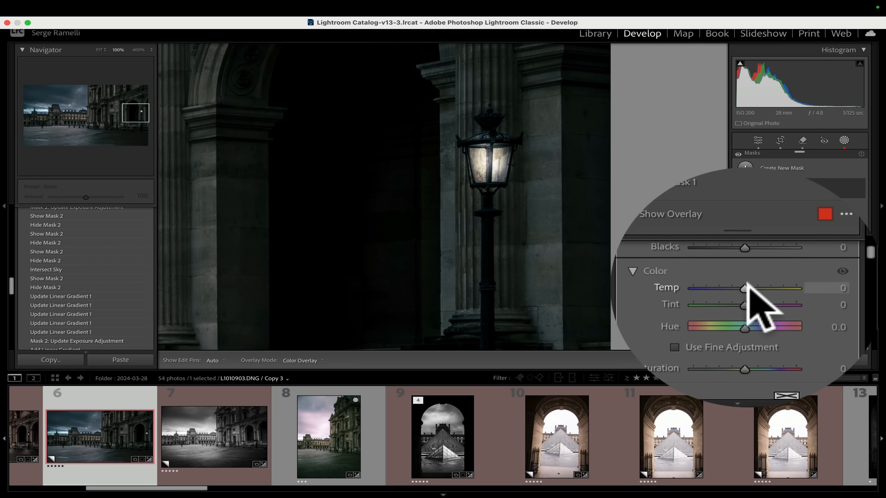
{"action": "left_click_drag", "start_coordinate": [746, 287], "coordinate": [826, 288]}
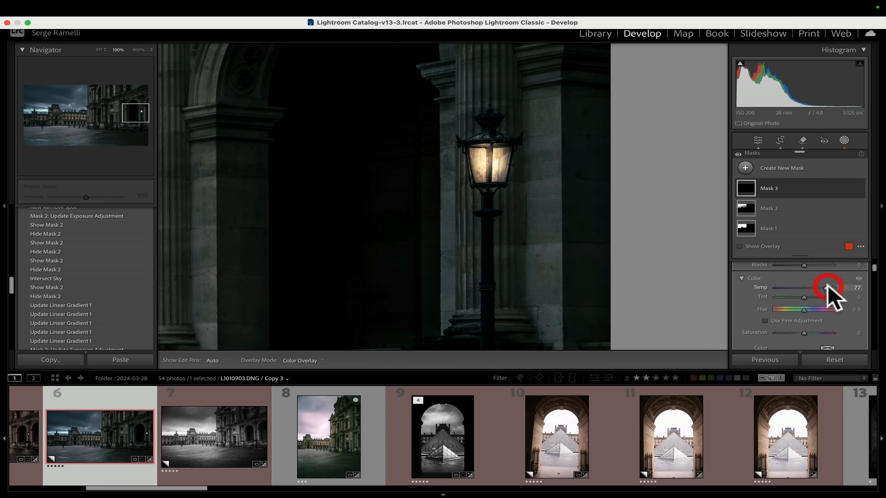
Duplicate the lantern's radial gradient and move the copy onto another lantern.
{"action": "right_click", "coordinate": [488, 159]}
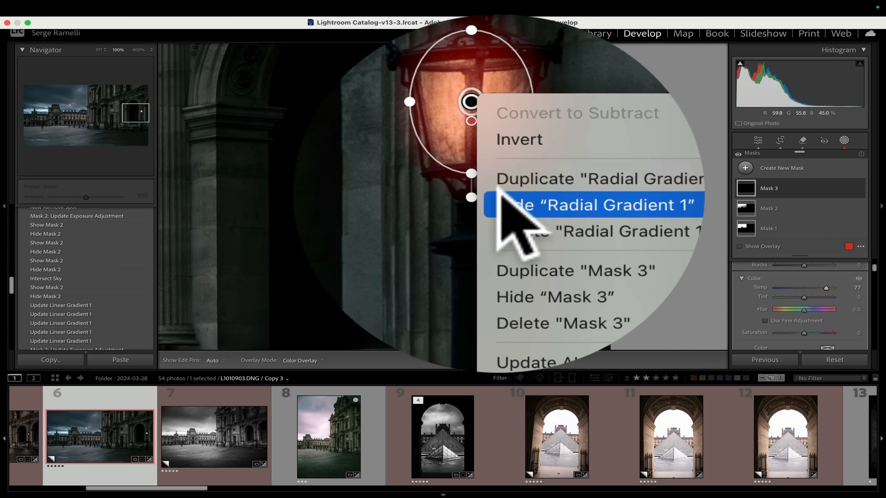
{"action": "left_click", "coordinate": [524, 181]}
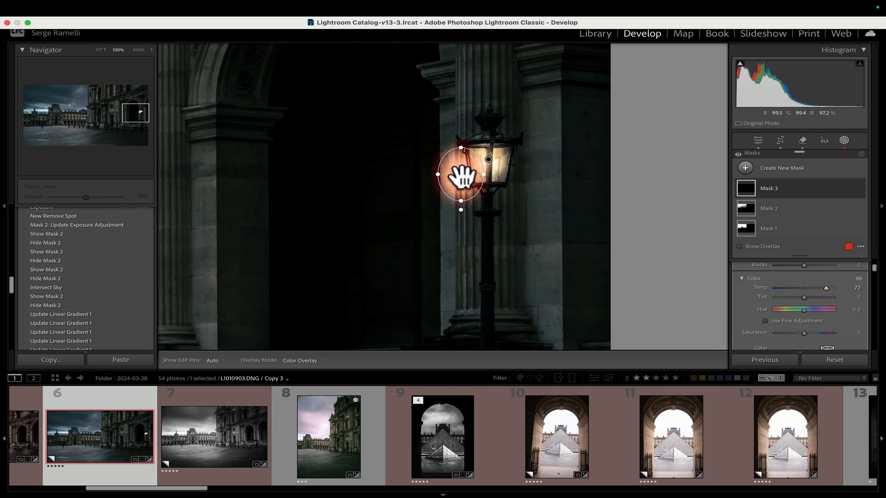
{"action": "left_click_drag", "start_coordinate": [460, 177], "coordinate": [233, 196]}
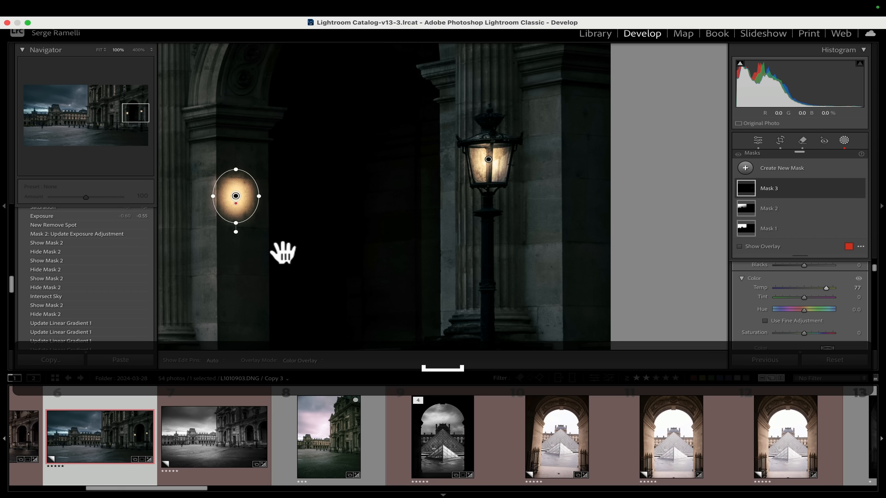
{"action": "left_click_drag", "start_coordinate": [283, 253], "coordinate": [507, 252]}
{"action": "left_click_drag", "start_coordinate": [477, 166], "coordinate": [290, 190]}
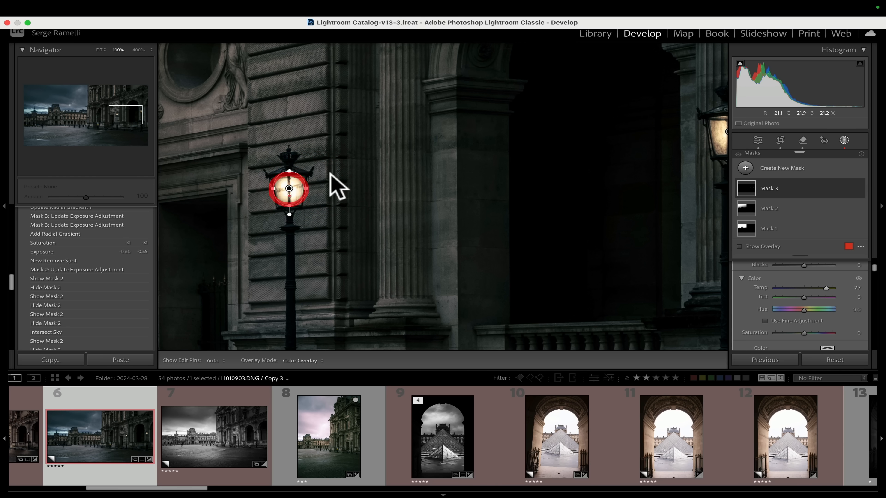
Duplicate the lantern's radial gradient twice, placing each copy on a further lantern along the façade.
{"action": "right_click", "coordinate": [292, 189]}
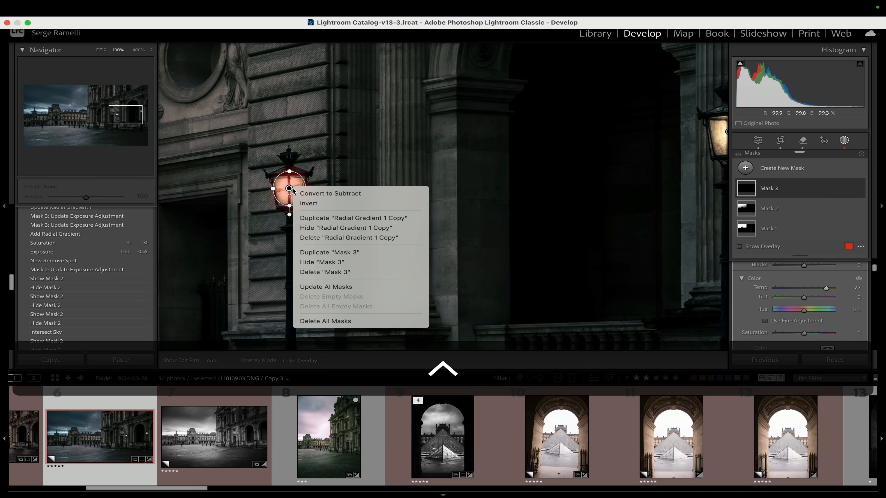
{"action": "left_click", "coordinate": [323, 216]}
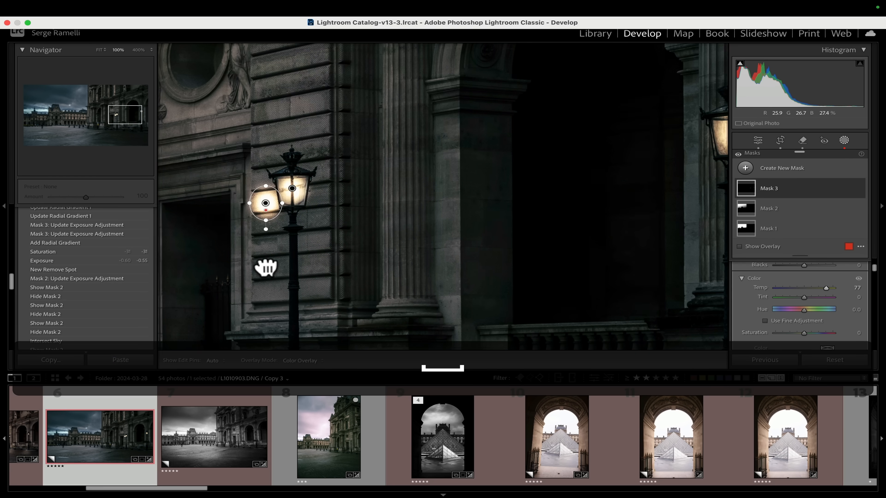
{"action": "left_click_drag", "start_coordinate": [265, 263], "coordinate": [562, 243]}
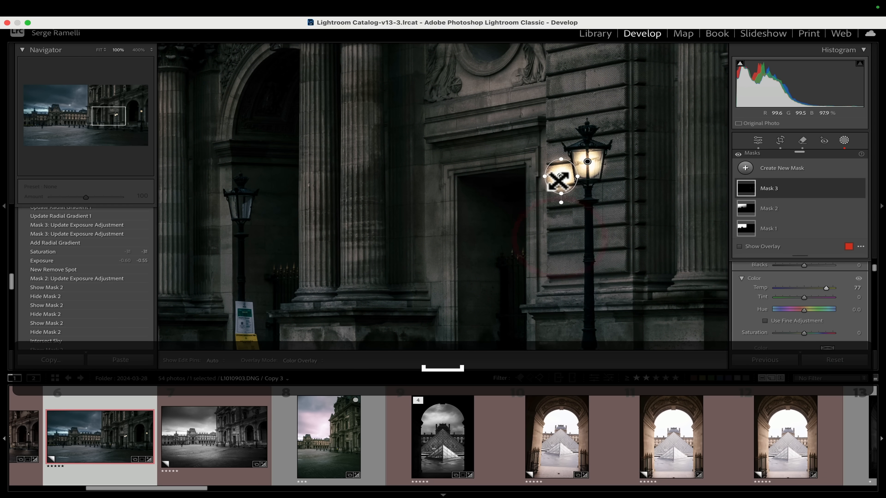
{"action": "left_click_drag", "start_coordinate": [560, 179], "coordinate": [548, 206]}
{"action": "key", "text": "space"}
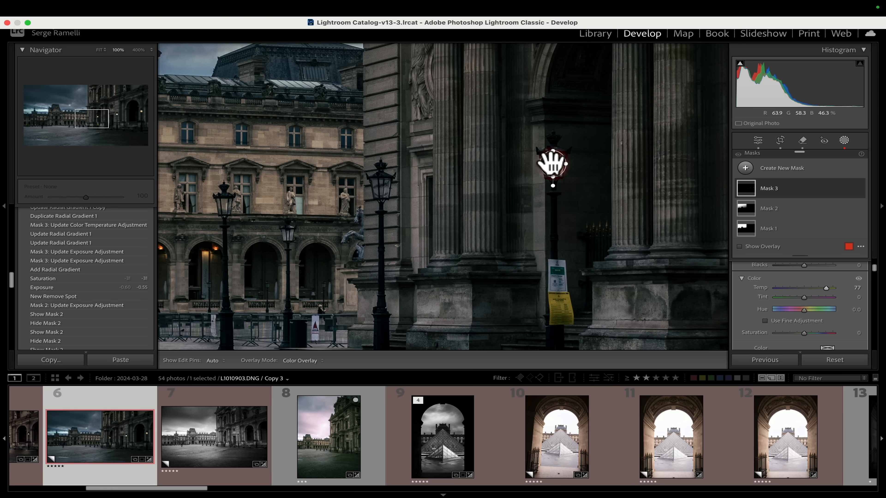
{"action": "right_click", "coordinate": [552, 164]}
{"action": "left_click", "coordinate": [576, 191]}
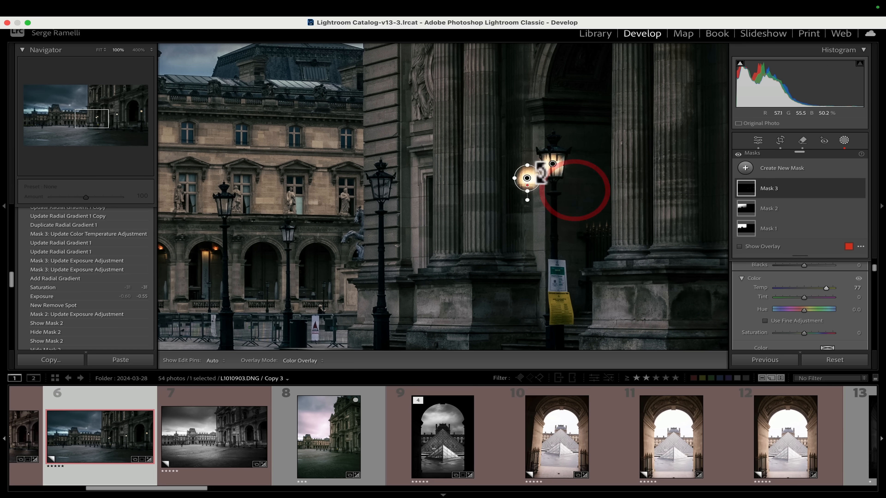
{"action": "left_click_drag", "start_coordinate": [527, 178], "coordinate": [296, 232]}
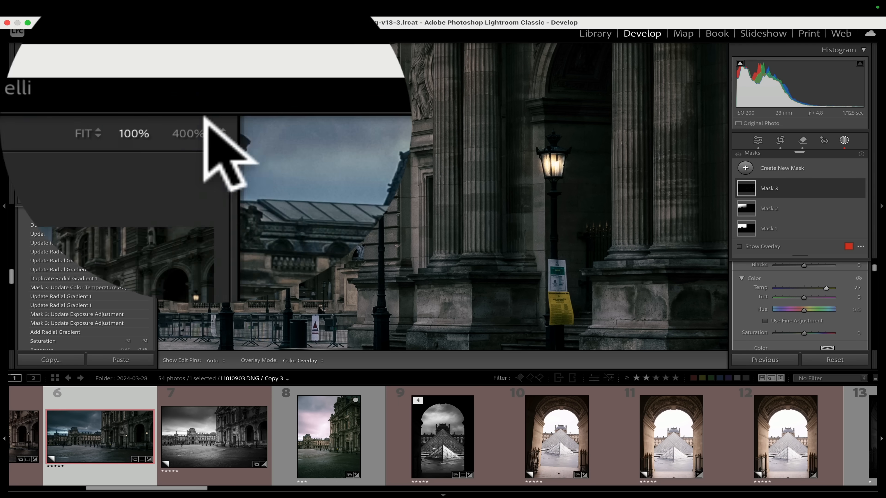
Zoom to 200% and duplicate the gradient onto the lantern in front of the arcaded wing.
{"action": "left_click", "coordinate": [152, 49]}
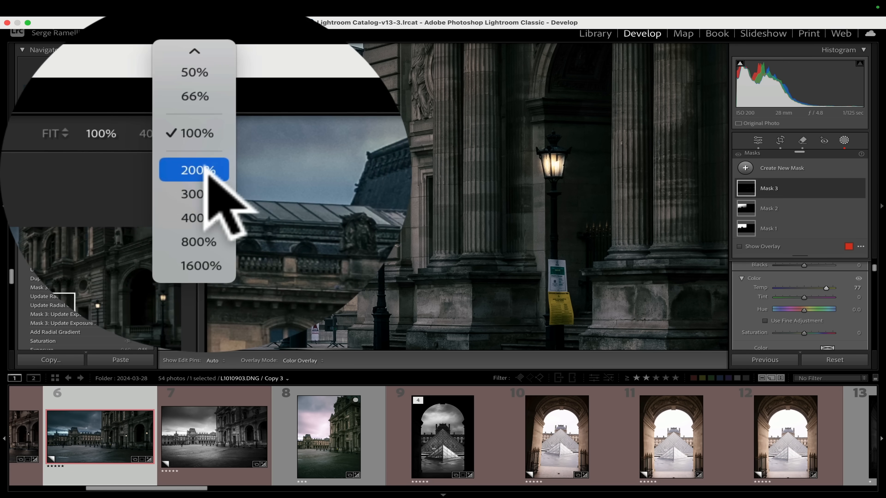
{"action": "left_click", "coordinate": [208, 170]}
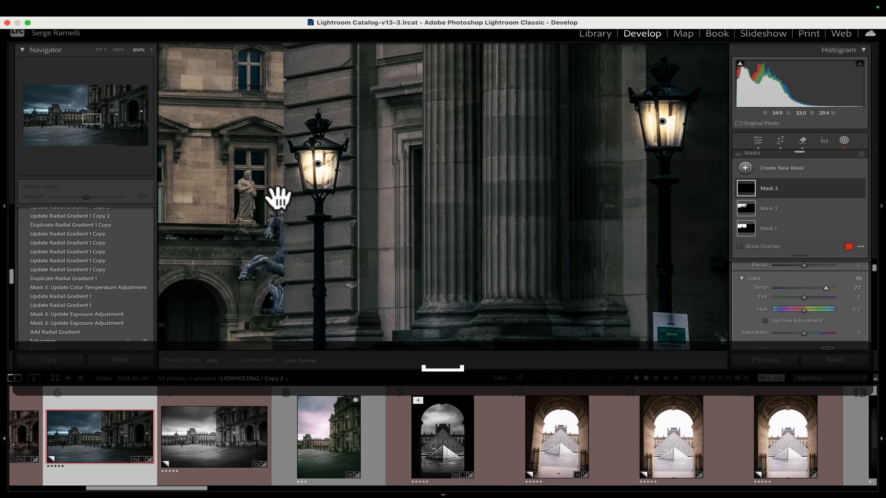
{"action": "left_click_drag", "start_coordinate": [277, 198], "coordinate": [534, 160]}
{"action": "left_click_drag", "start_coordinate": [434, 178], "coordinate": [521, 180]}
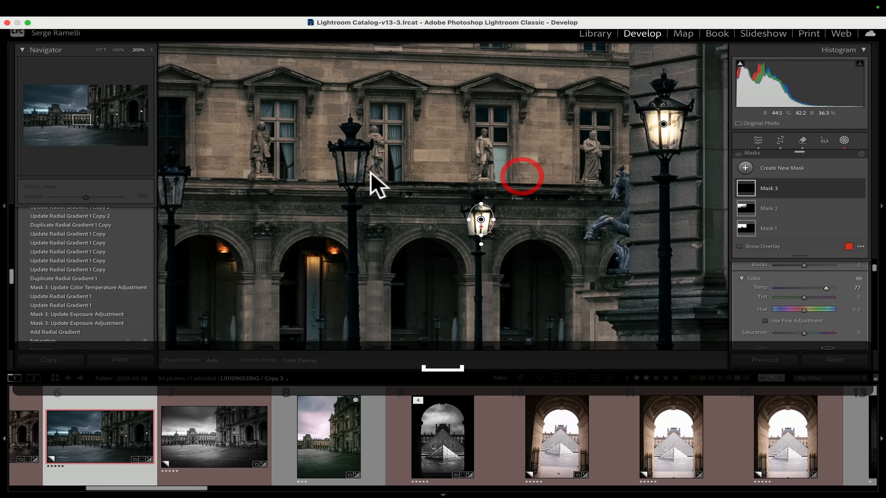
{"action": "right_click", "coordinate": [481, 220]}
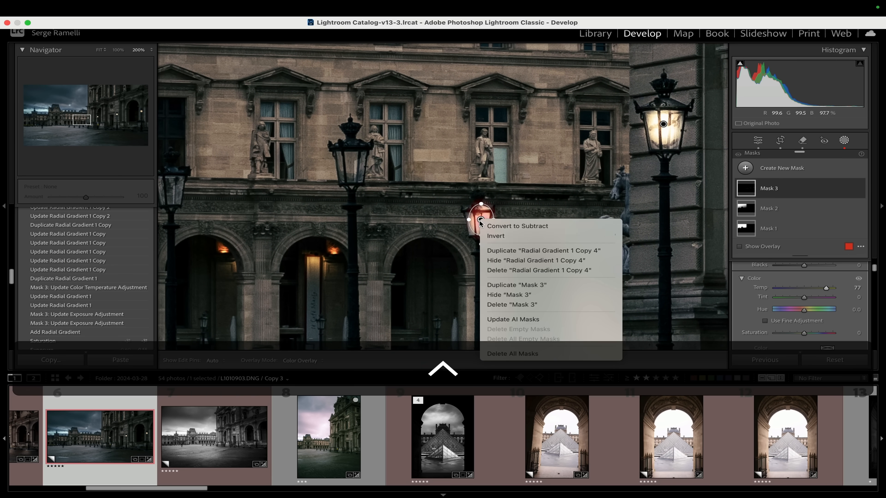
{"action": "left_click", "coordinate": [521, 250]}
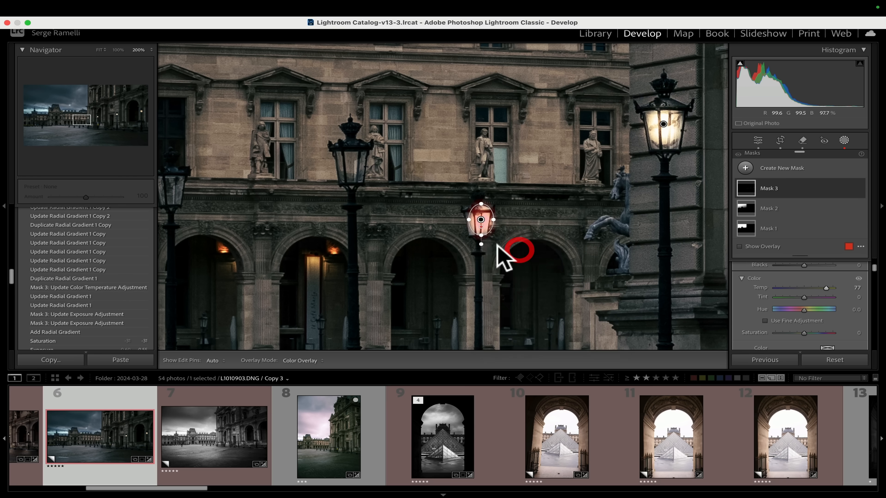
{"action": "left_click_drag", "start_coordinate": [432, 246], "coordinate": [352, 166]}
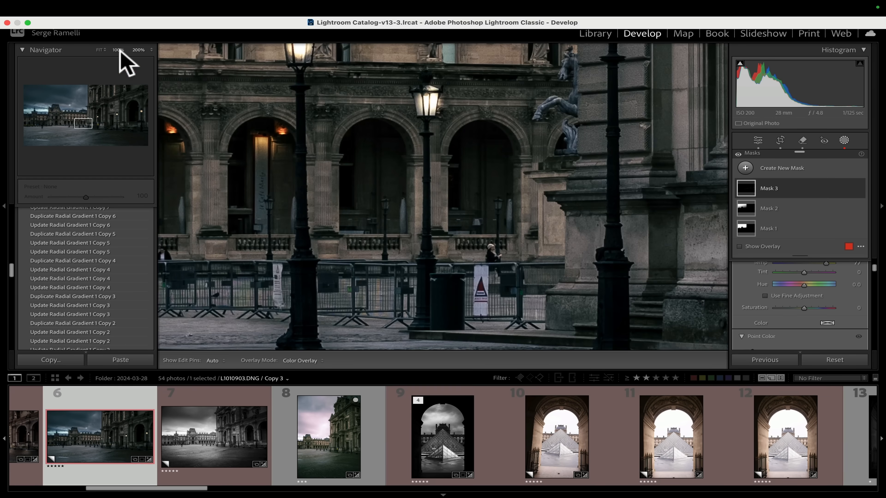
Duplicate the radial gradient two more times and place the copies on lanterns further left.
{"action": "right_click", "coordinate": [686, 227]}
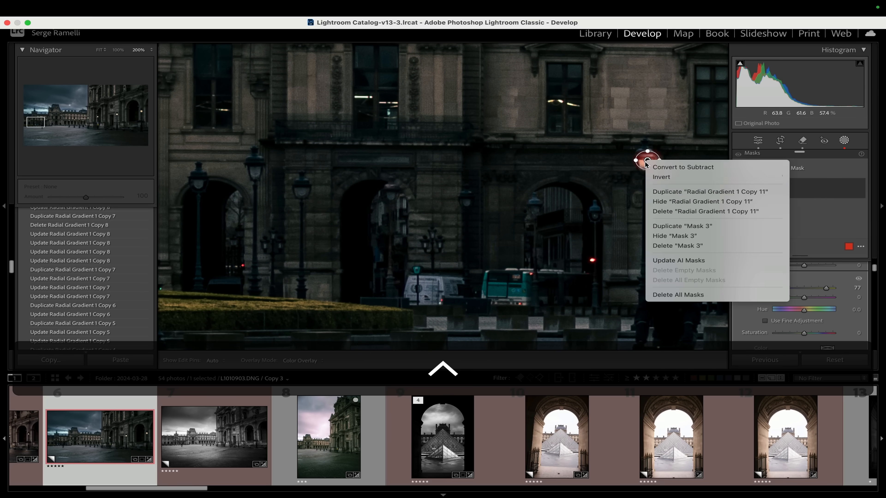
{"action": "left_click", "coordinate": [671, 191]}
{"action": "left_click_drag", "start_coordinate": [653, 161], "coordinate": [254, 173]}
{"action": "right_click", "coordinate": [254, 172]}
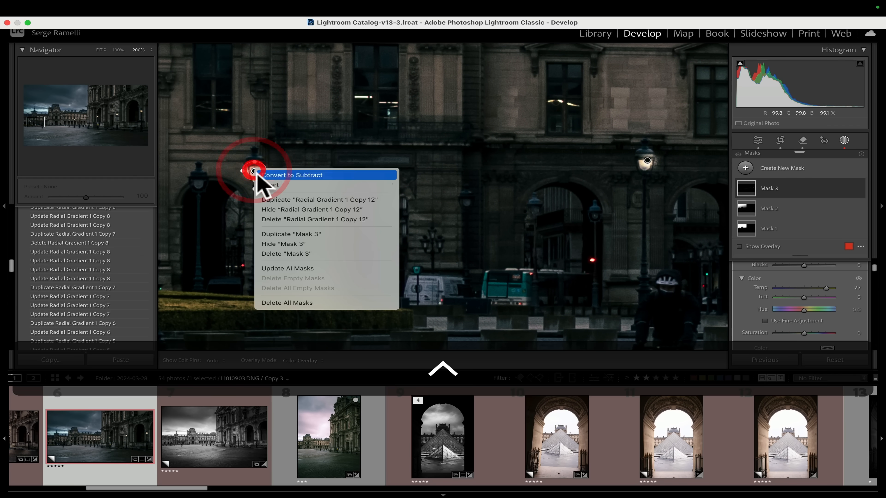
{"action": "left_click", "coordinate": [280, 199]}
{"action": "left_click_drag", "start_coordinate": [207, 199], "coordinate": [432, 199]}
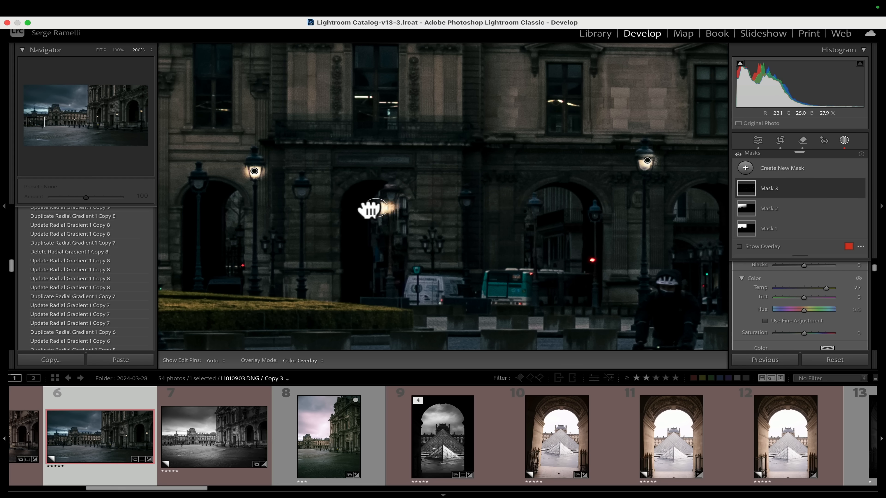
{"action": "left_click_drag", "start_coordinate": [302, 192], "coordinate": [302, 191]}
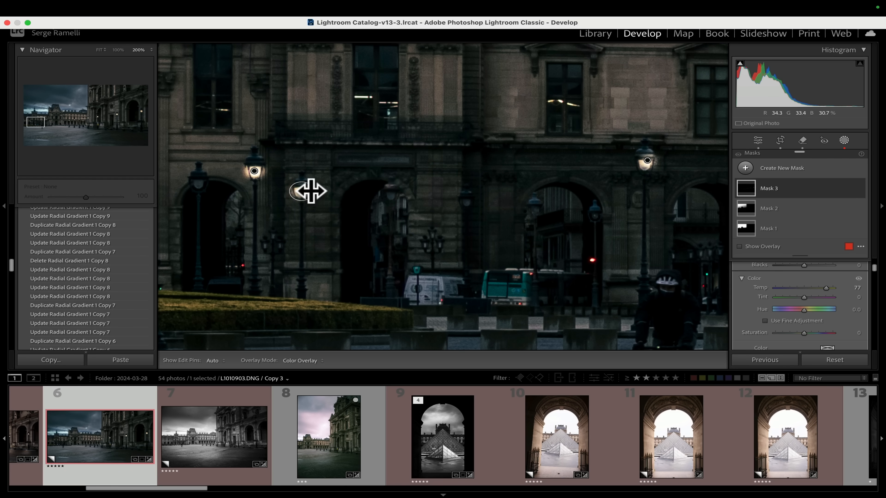
Duplicate the gradient again onto the next lanterns in the distant row.
{"action": "right_click", "coordinate": [307, 191]}
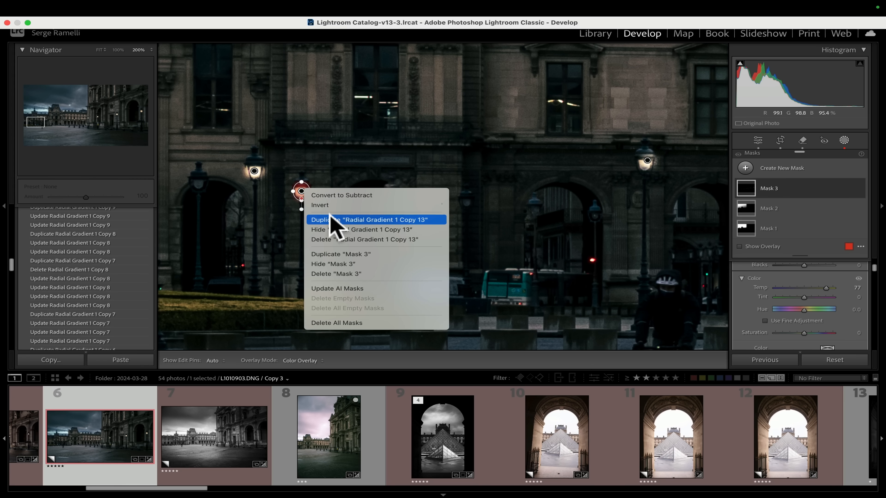
{"action": "left_click", "coordinate": [331, 219]}
{"action": "left_click_drag", "start_coordinate": [251, 221], "coordinate": [203, 188]}
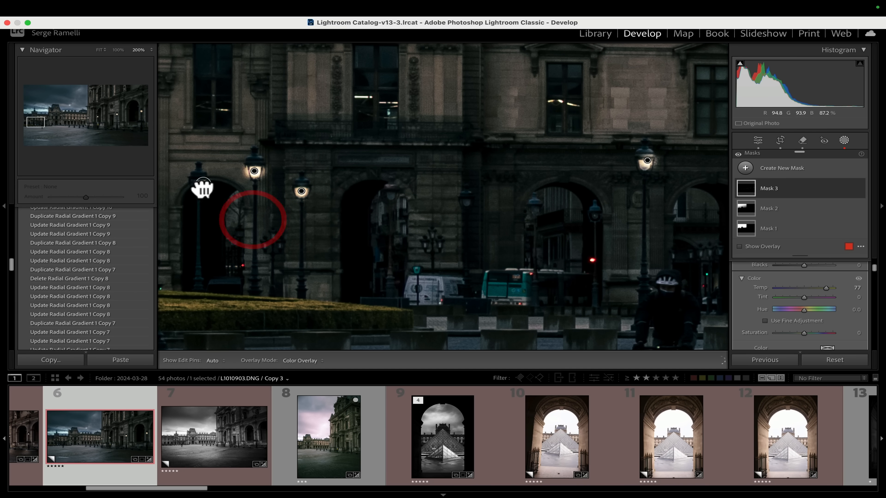
{"action": "right_click", "coordinate": [198, 185]}
{"action": "left_click", "coordinate": [223, 212]}
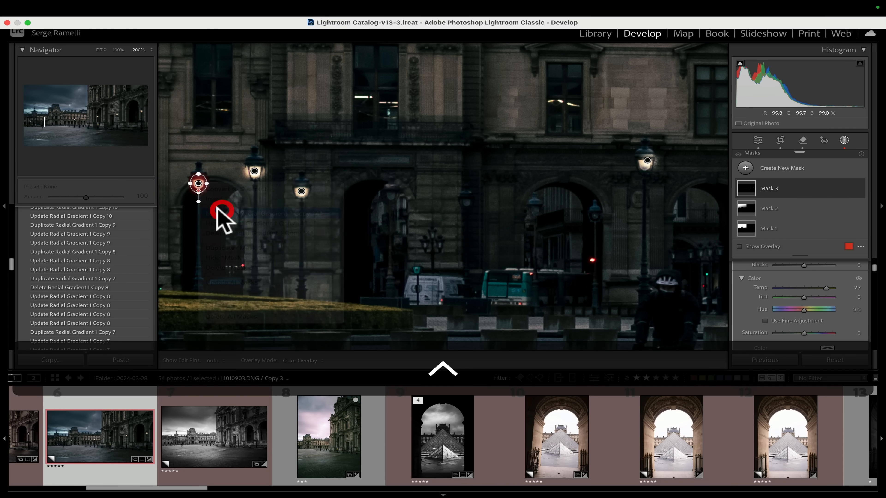
{"action": "left_click_drag", "start_coordinate": [245, 221], "coordinate": [425, 220]}
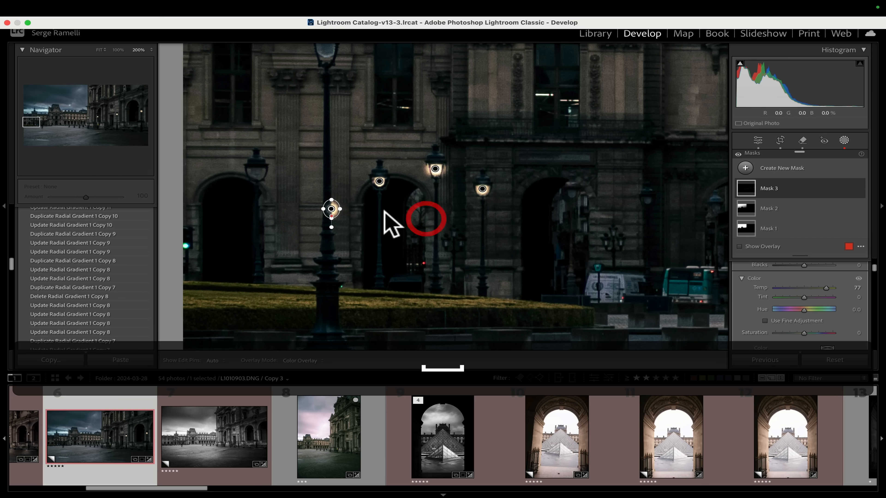
{"action": "left_click_drag", "start_coordinate": [333, 208], "coordinate": [333, 211]}
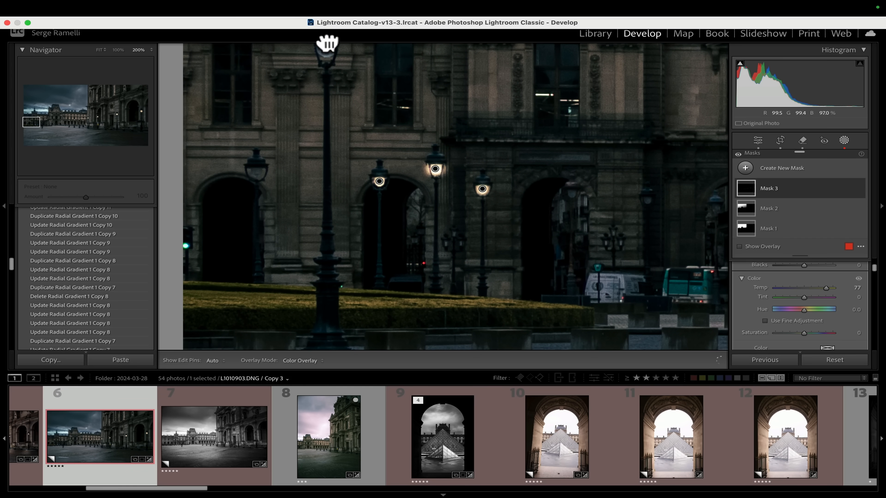
{"action": "left_click_drag", "start_coordinate": [327, 43], "coordinate": [324, 46]}
{"action": "left_click_drag", "start_coordinate": [343, 112], "coordinate": [350, 199]}
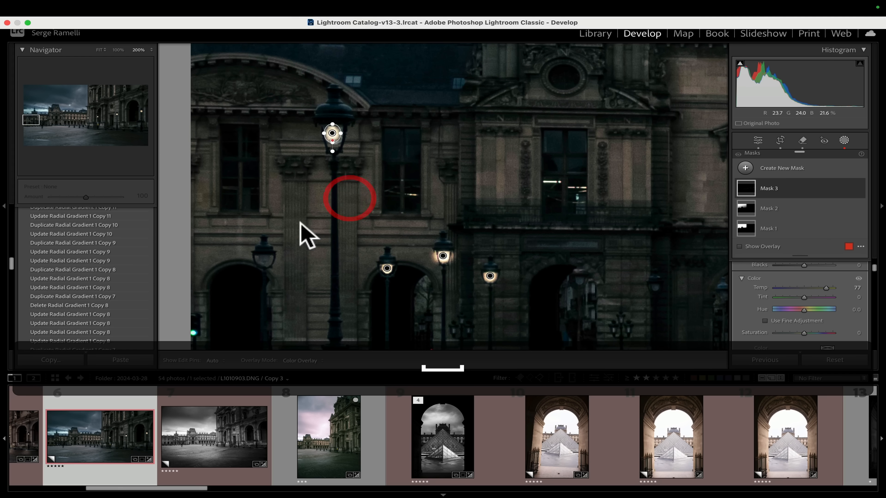
Make another radial gradient copy and position it on a lantern in the far courtyard.
{"action": "right_click", "coordinate": [333, 132]}
{"action": "left_click", "coordinate": [356, 164]}
{"action": "left_click_drag", "start_coordinate": [284, 165], "coordinate": [262, 258]}
{"action": "left_click_drag", "start_coordinate": [417, 164], "coordinate": [383, 125]}
{"action": "left_click", "coordinate": [228, 219], "text": "ctrl"}
{"action": "left_click", "coordinate": [259, 250]}
{"action": "left_click_drag", "start_coordinate": [229, 220], "coordinate": [623, 247]}
{"action": "left_click", "coordinate": [621, 245], "text": "ctrl"}
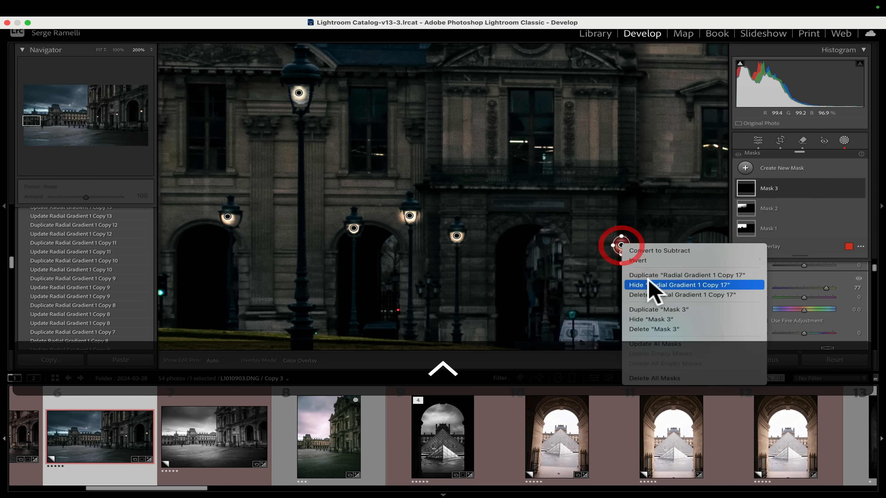
Duplicate the gradient onto the remaining distant lanterns and return to the fitted view.
{"action": "left_click", "coordinate": [648, 275]}
{"action": "left_click_drag", "start_coordinate": [573, 273], "coordinate": [688, 253]}
{"action": "left_click_drag", "start_coordinate": [642, 251], "coordinate": [347, 191]}
{"action": "left_click", "coordinate": [487, 205], "text": "ctrl"}
{"action": "left_click", "coordinate": [517, 238]}
{"action": "left_click", "coordinate": [347, 191], "text": "ctrl"}
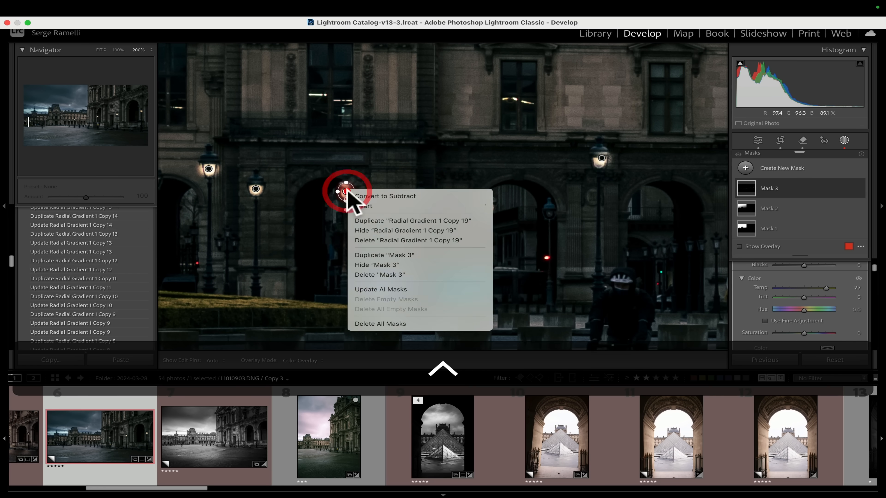
{"action": "left_click", "coordinate": [377, 221]}
{"action": "left_click_drag", "start_coordinate": [299, 219], "coordinate": [550, 212]}
{"action": "key", "text": "space"}
{"action": "left_click", "coordinate": [565, 266]}
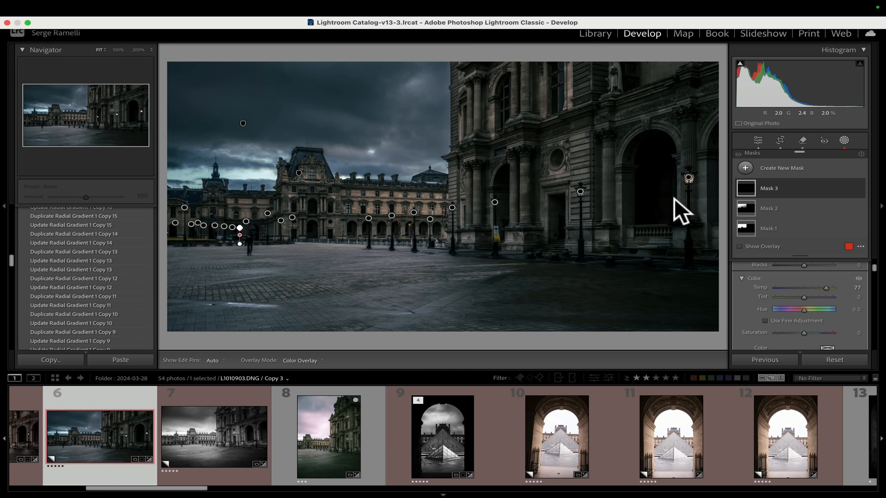
Set the lantern mask's Exposure to 2.97.
{"action": "scroll", "coordinate": [813, 295], "scroll_direction": "up", "scroll_amount": 5}
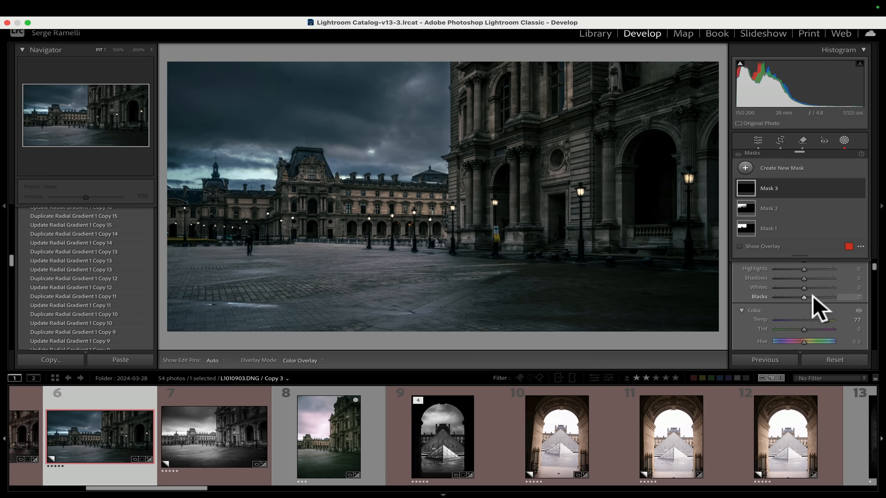
{"action": "scroll", "coordinate": [812, 295], "scroll_direction": "down", "scroll_amount": 1}
{"action": "scroll", "coordinate": [813, 295], "scroll_direction": "down", "scroll_amount": 3}
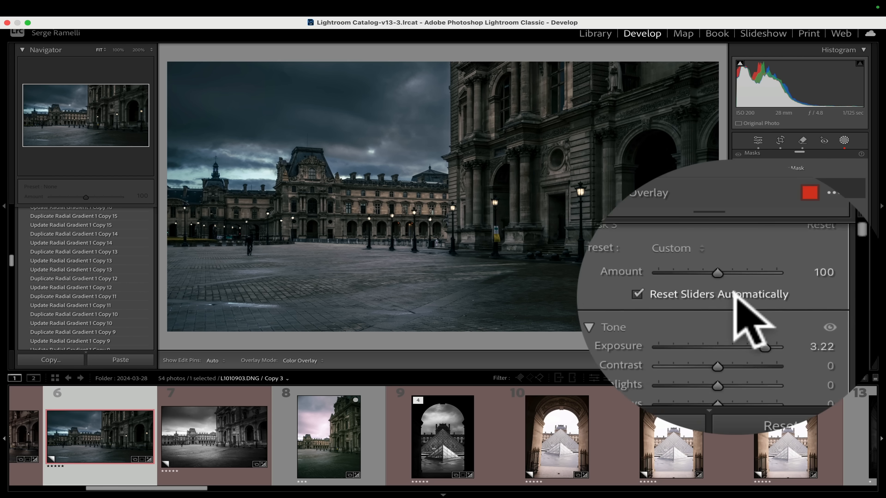
{"action": "left_click_drag", "start_coordinate": [826, 297], "coordinate": [814, 296]}
{"action": "mouse_move", "coordinate": [739, 293]}
{"action": "left_mouse_down"}
{"action": "mouse_move", "coordinate": [730, 297]}
{"action": "mouse_move", "coordinate": [811, 307]}
{"action": "mouse_move", "coordinate": [729, 296]}
{"action": "mouse_move", "coordinate": [811, 297]}
{"action": "mouse_move", "coordinate": [727, 293]}
{"action": "mouse_move", "coordinate": [824, 299]}
{"action": "left_mouse_up"}
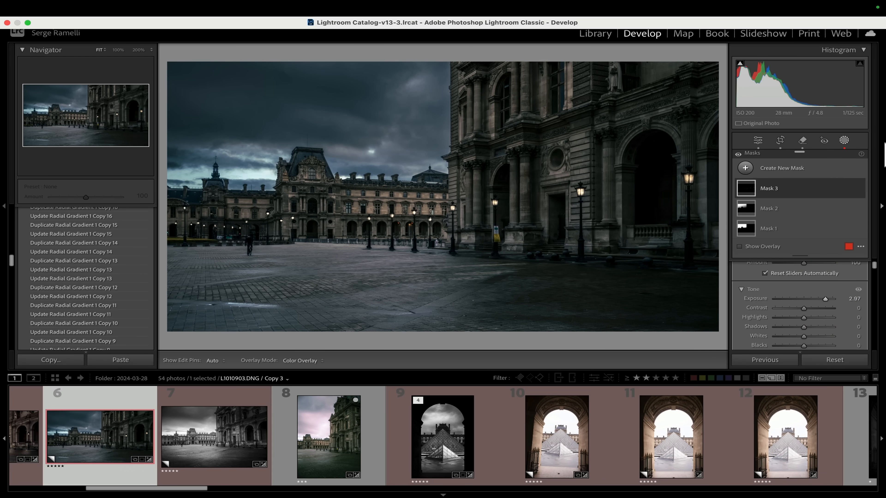
Add a new Radial Gradient mask as a flat ellipse over the pavement at the right and set its Exposure to 1.09.
{"action": "left_click", "coordinate": [746, 168]}
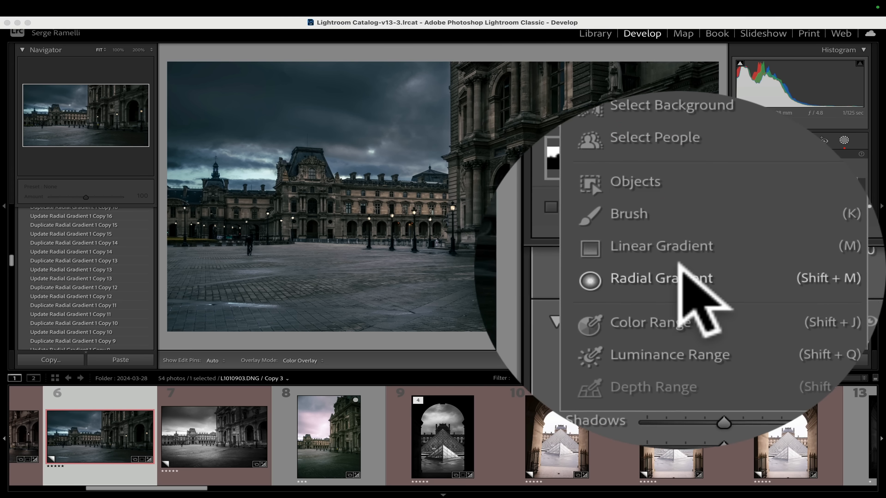
{"action": "left_click", "coordinate": [784, 267]}
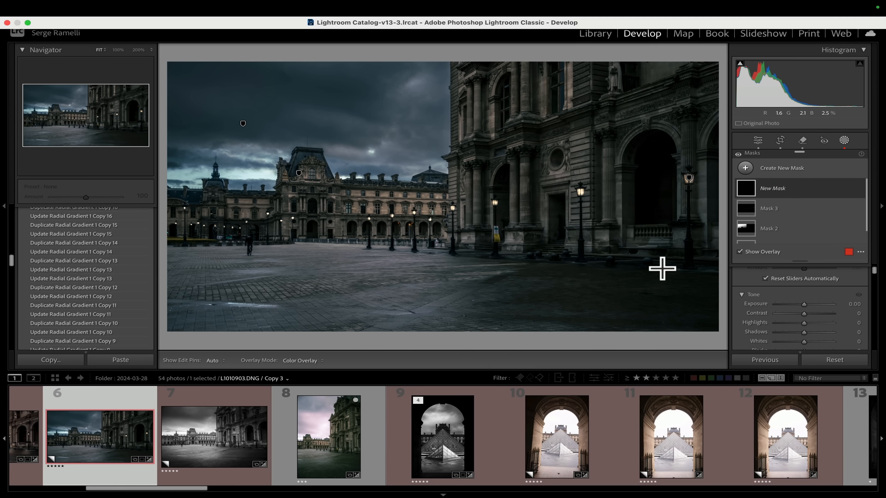
{"action": "left_click_drag", "start_coordinate": [716, 301], "coordinate": [721, 301]}
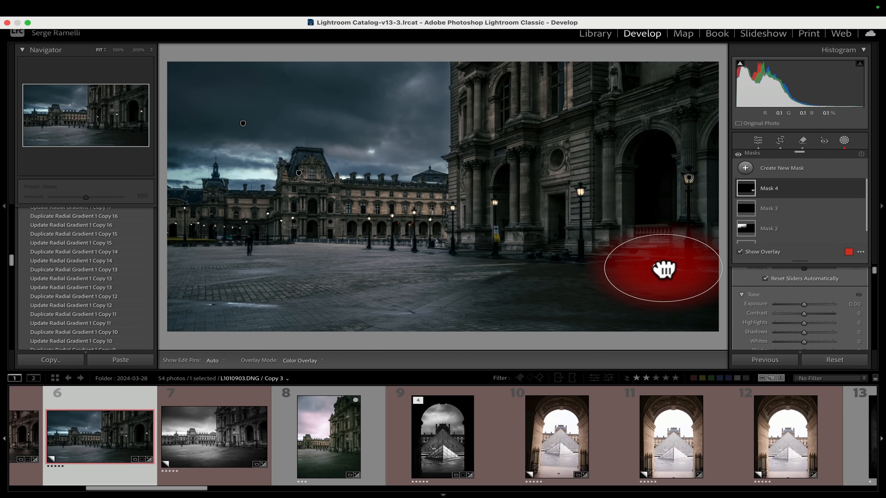
{"action": "left_click", "coordinate": [673, 269]}
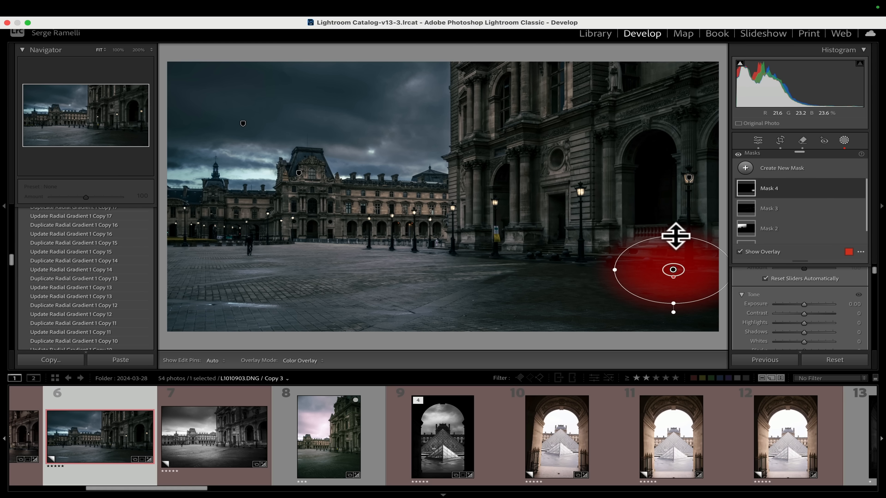
{"action": "left_click", "coordinate": [676, 246]}
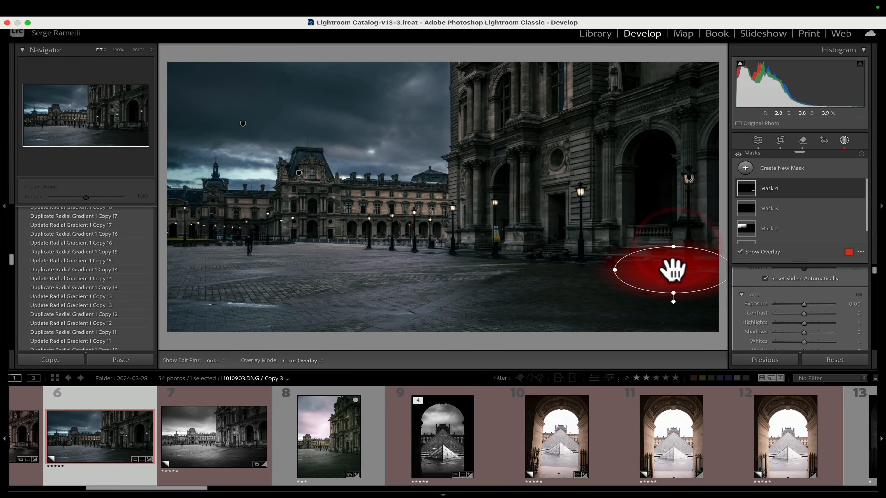
{"action": "left_click_drag", "start_coordinate": [677, 273], "coordinate": [675, 269]}
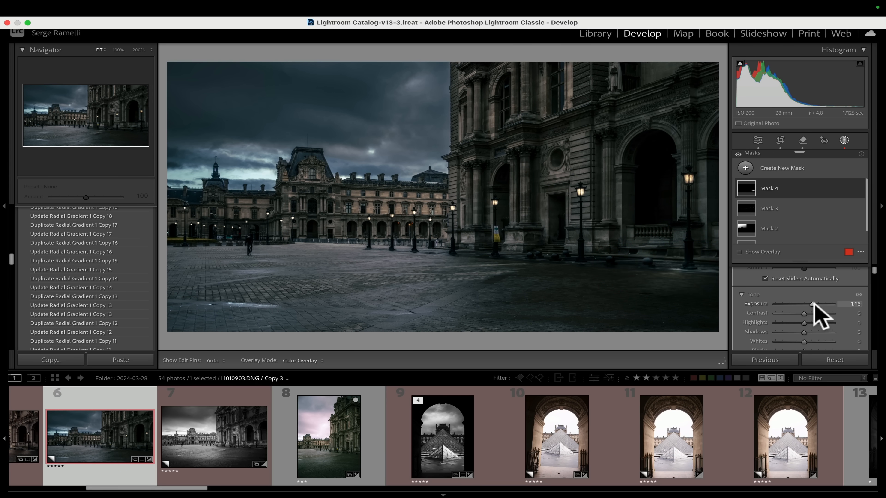
{"action": "left_click_drag", "start_coordinate": [814, 303], "coordinate": [815, 304]}
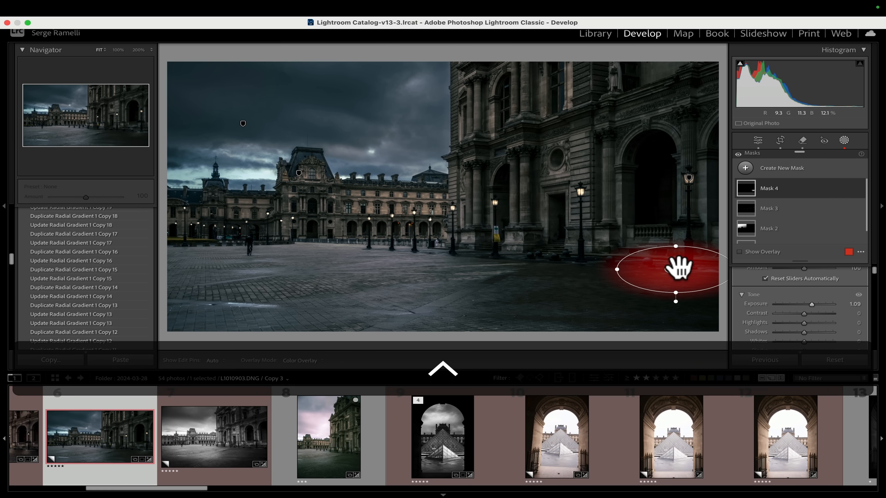
Duplicate the pavement radial gradient and move the copy under the lantern beside the building's central doorway.
{"action": "right_click", "coordinate": [682, 276]}
{"action": "left_click", "coordinate": [694, 291]}
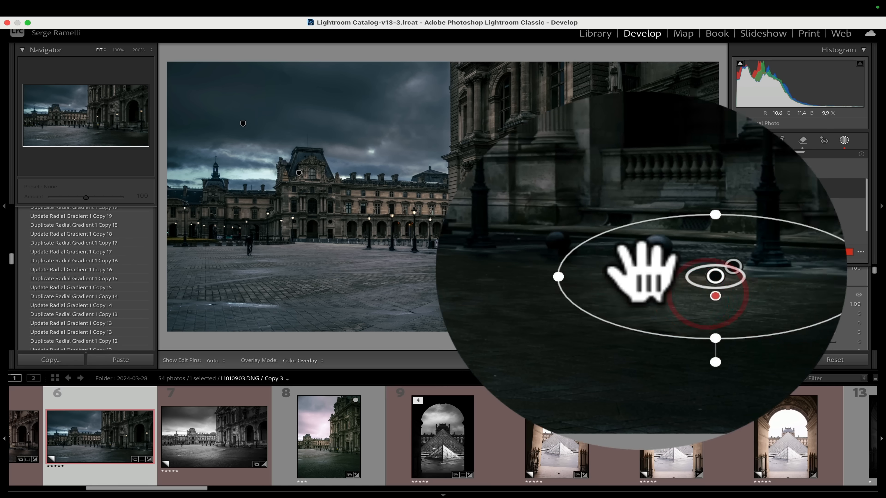
{"action": "left_click_drag", "start_coordinate": [669, 267], "coordinate": [579, 261]}
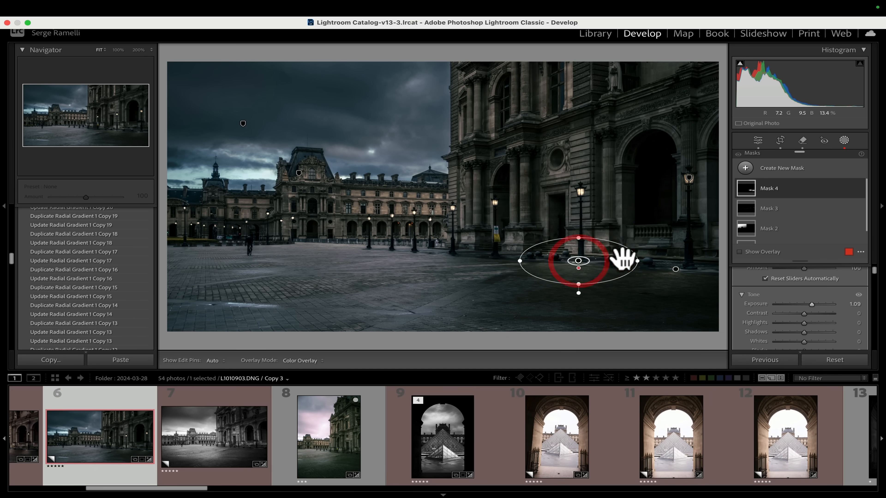
{"action": "left_click", "coordinate": [631, 261]}
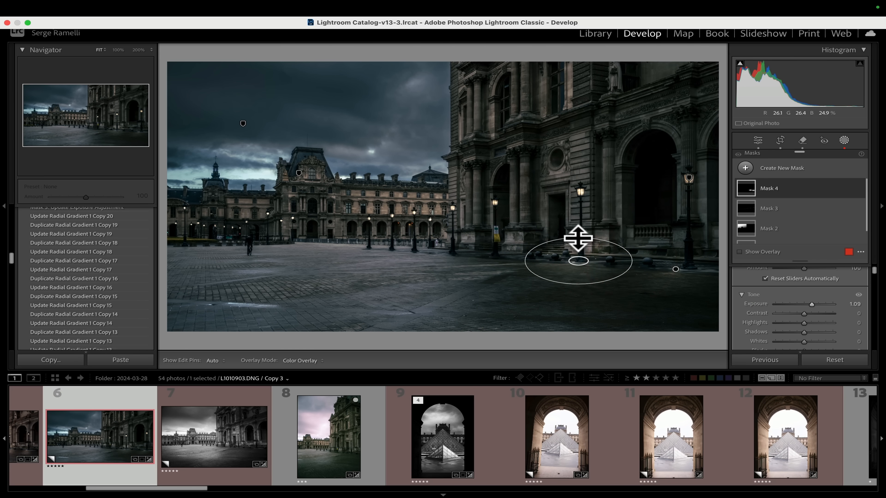
{"action": "left_click_drag", "start_coordinate": [578, 239], "coordinate": [579, 239]}
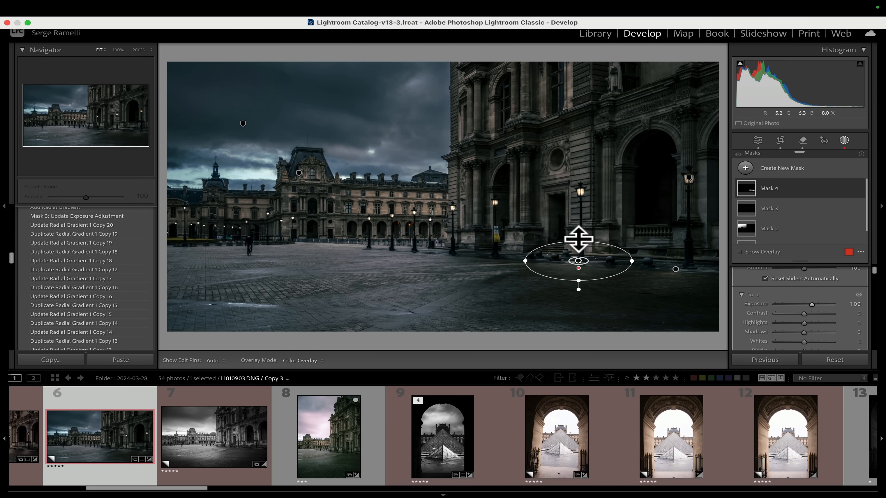
Duplicate the pavement gradient again, move it left under the next lantern and narrow the ellipse.
{"action": "right_click", "coordinate": [579, 261]}
{"action": "left_click", "coordinate": [605, 289]}
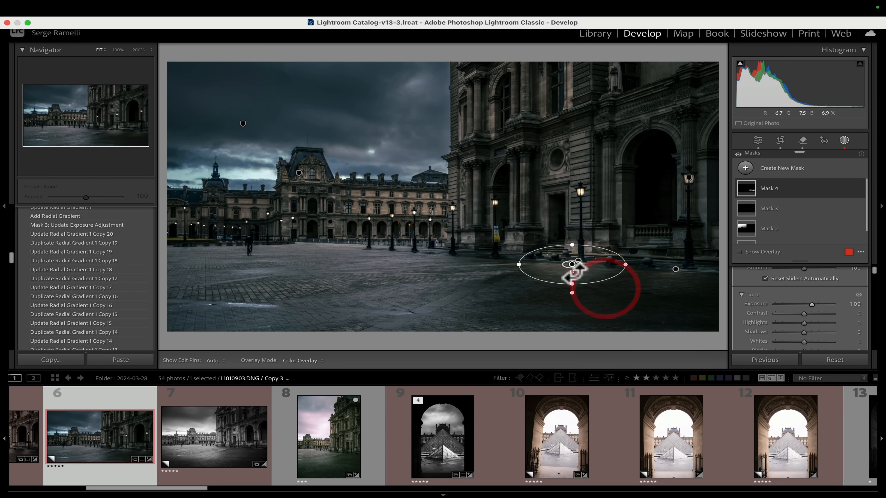
{"action": "left_click_drag", "start_coordinate": [572, 265], "coordinate": [483, 256]}
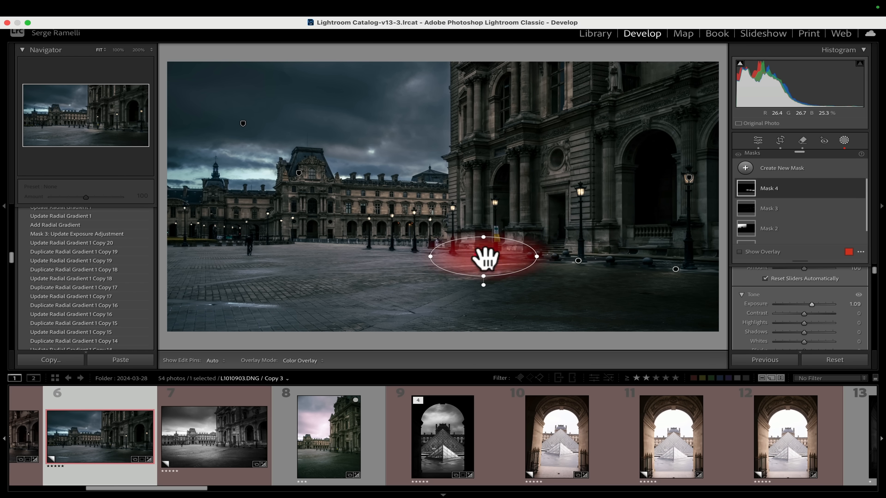
{"action": "left_click", "coordinate": [527, 256]}
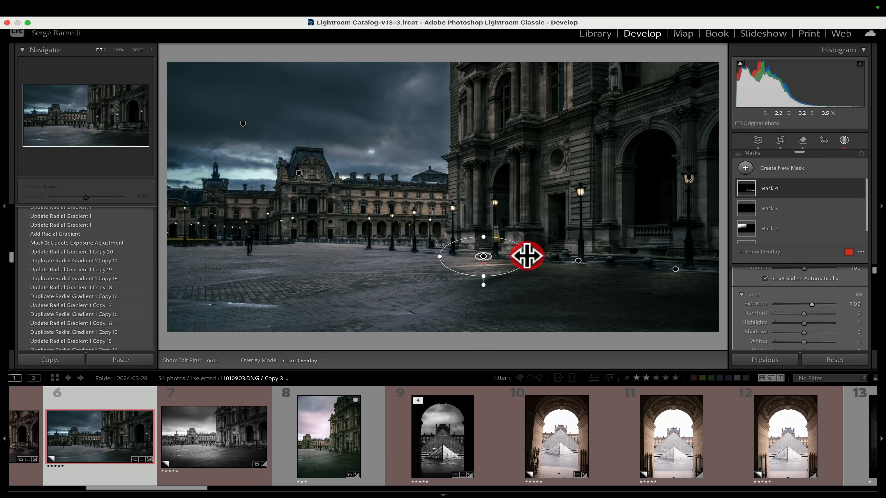
{"action": "left_click_drag", "start_coordinate": [525, 256], "coordinate": [509, 257]}
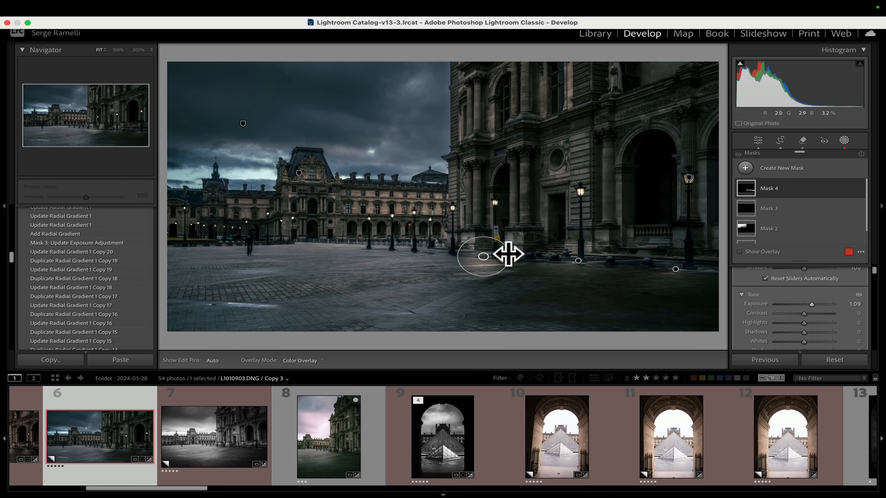
{"action": "left_click", "coordinate": [484, 241]}
Duplicate the small pavement gradient and place copies under the lanterns near the building's corner.
{"action": "left_click", "coordinate": [496, 258], "text": "ctrl"}
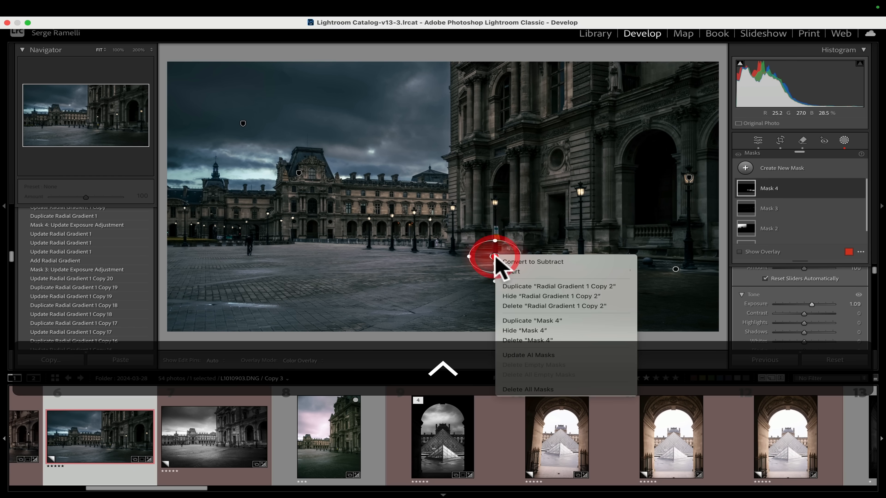
{"action": "left_click", "coordinate": [524, 285]}
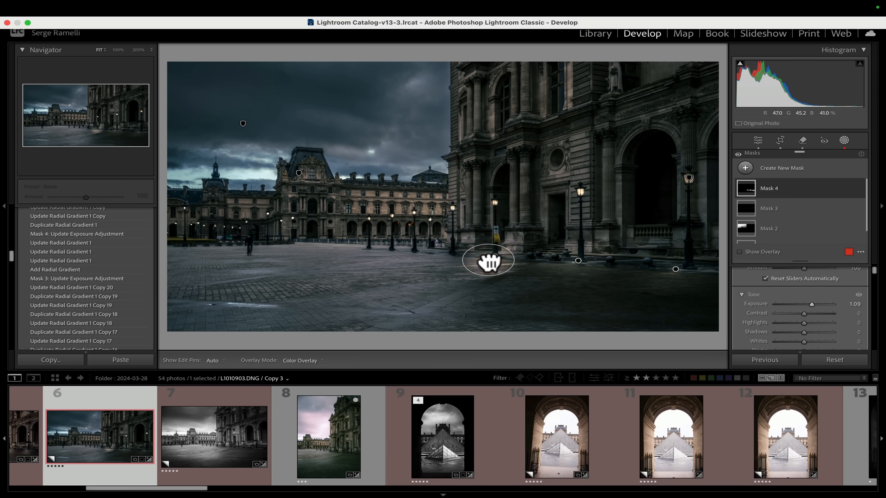
{"action": "left_click_drag", "start_coordinate": [489, 262], "coordinate": [454, 257]}
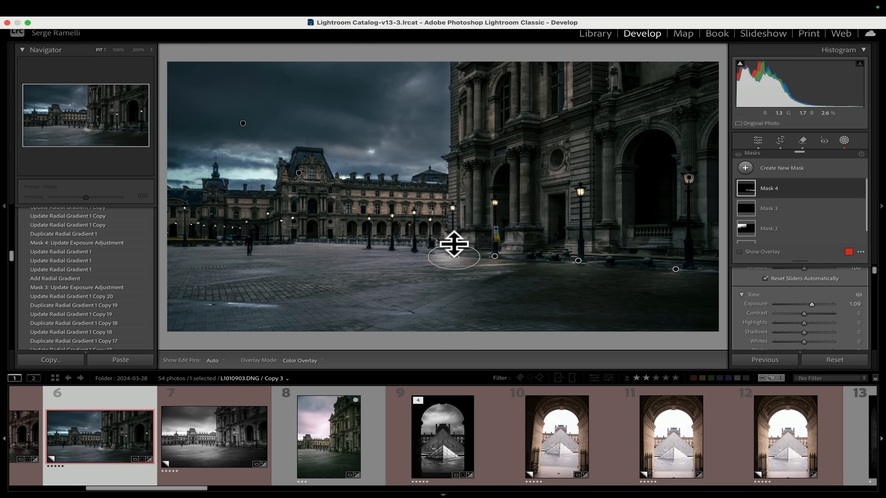
{"action": "left_click", "coordinate": [454, 247], "text": "ctrl"}
{"action": "left_click", "coordinate": [478, 287]}
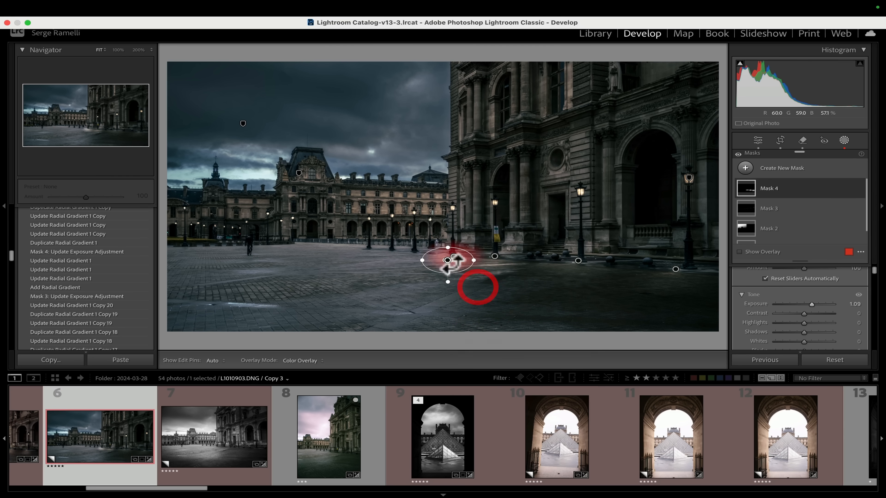
{"action": "left_click_drag", "start_coordinate": [452, 261], "coordinate": [436, 252]}
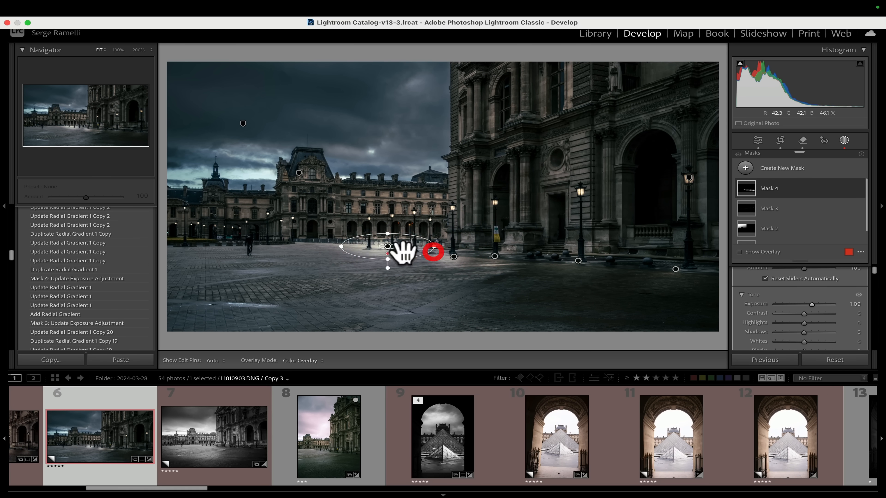
Duplicate further pavement gradient copies and place them under the distant lanterns on the left of the courtyard.
{"action": "left_click", "coordinate": [390, 250], "text": "ctrl"}
{"action": "left_click", "coordinate": [422, 282]}
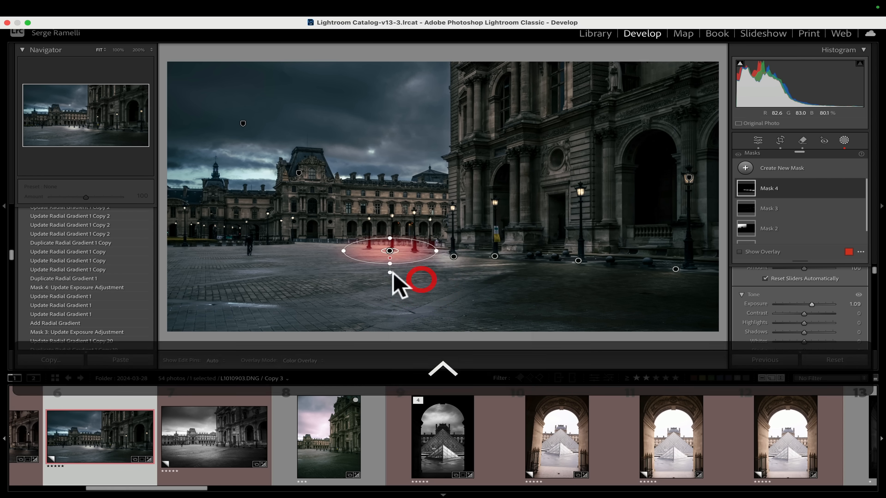
{"action": "left_click_drag", "start_coordinate": [384, 255], "coordinate": [209, 249]}
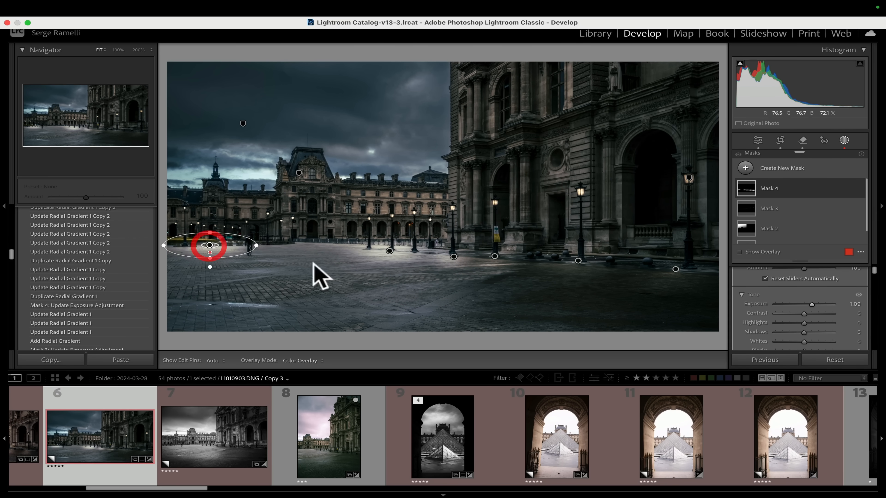
{"action": "right_click", "coordinate": [210, 245]}
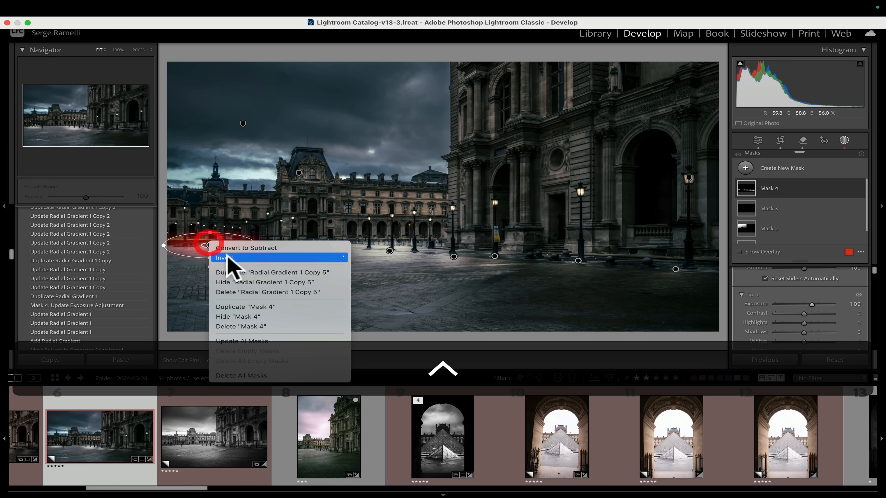
{"action": "left_click", "coordinate": [235, 271]}
{"action": "left_click_drag", "start_coordinate": [199, 250], "coordinate": [277, 245]}
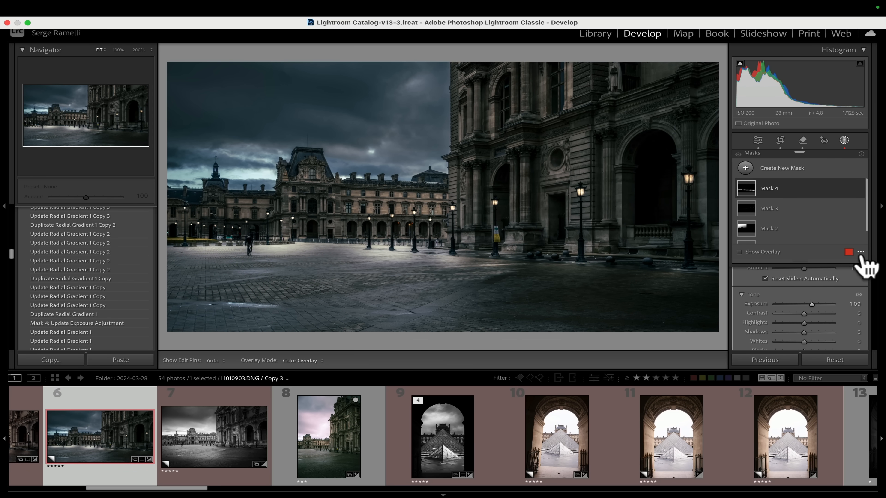
Set the pavement mask's Exposure to 1.11.
{"action": "mouse_move", "coordinate": [812, 304]}
{"action": "left_mouse_down"}
{"action": "mouse_move", "coordinate": [823, 304]}
{"action": "mouse_move", "coordinate": [808, 304]}
{"action": "left_mouse_up"}
{"action": "mouse_move", "coordinate": [749, 300]}
{"action": "left_mouse_down"}
{"action": "mouse_move", "coordinate": [757, 297]}
{"action": "mouse_move", "coordinate": [747, 299]}
{"action": "left_mouse_up"}
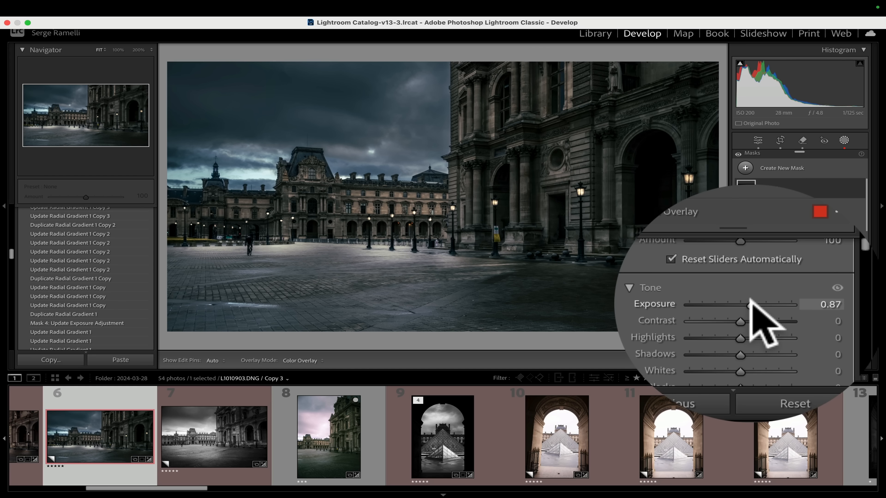
{"action": "left_click_drag", "start_coordinate": [809, 305], "coordinate": [811, 305]}
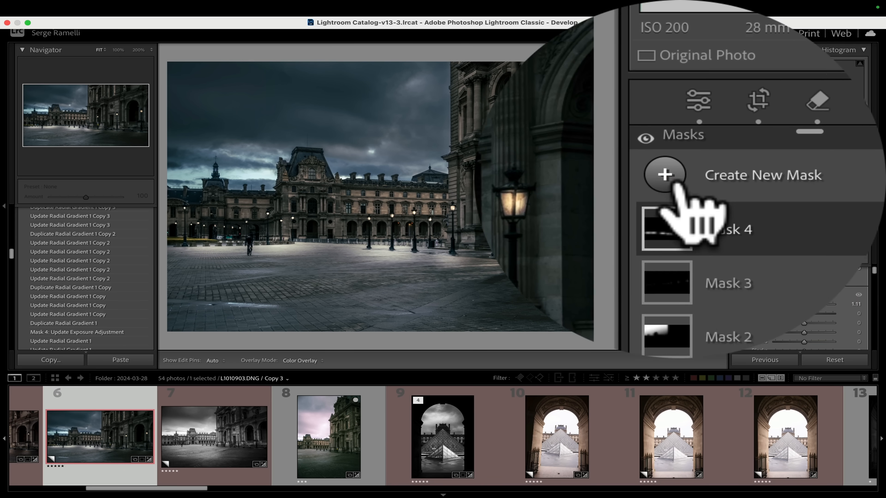
Create a new Radial Gradient mask as a small circle around the lantern on the right building.
{"action": "left_click", "coordinate": [676, 185]}
{"action": "left_click", "coordinate": [678, 264]}
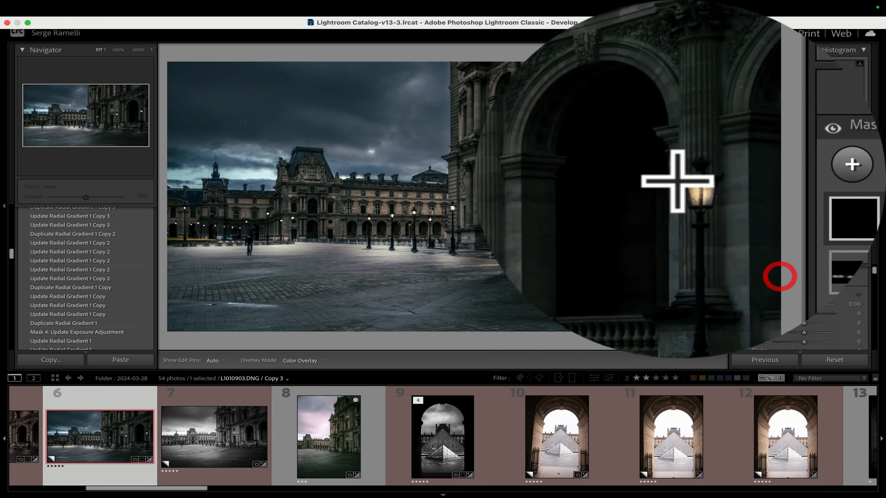
{"action": "left_click_drag", "start_coordinate": [676, 168], "coordinate": [688, 181]}
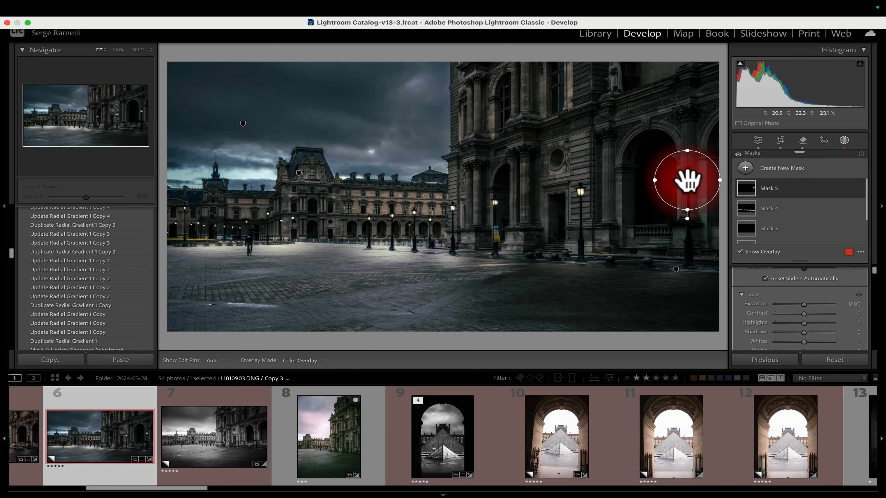
Set the new lantern mask's Feather to 100 and its Exposure to 1.17.
{"action": "scroll", "coordinate": [808, 240], "scroll_direction": "down", "scroll_amount": 1}
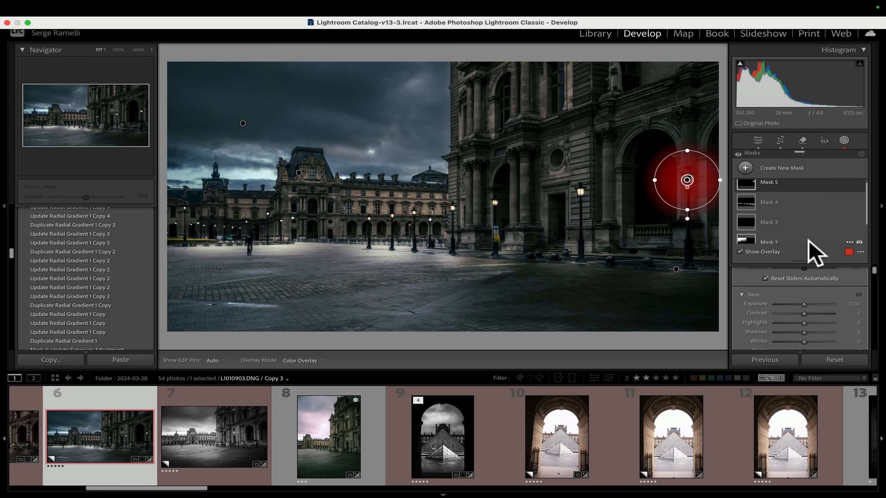
{"action": "scroll", "coordinate": [826, 227], "scroll_direction": "down", "scroll_amount": 3}
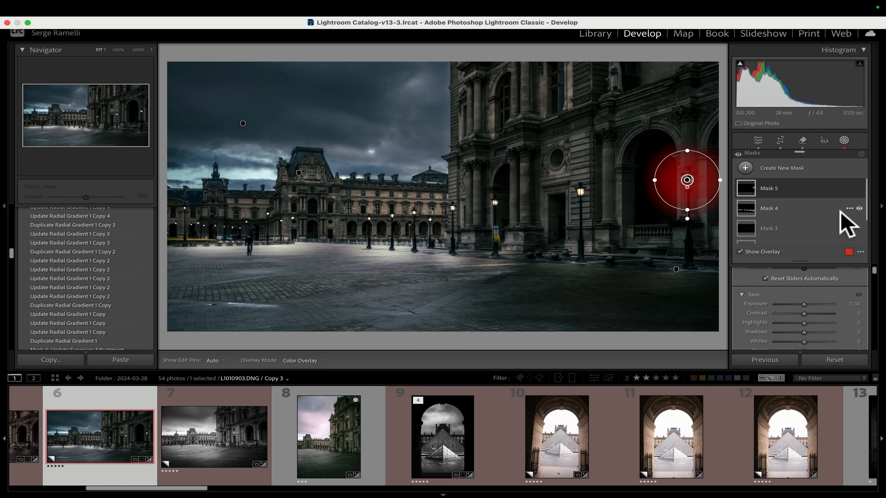
{"action": "scroll", "coordinate": [842, 294], "scroll_direction": "up", "scroll_amount": 5}
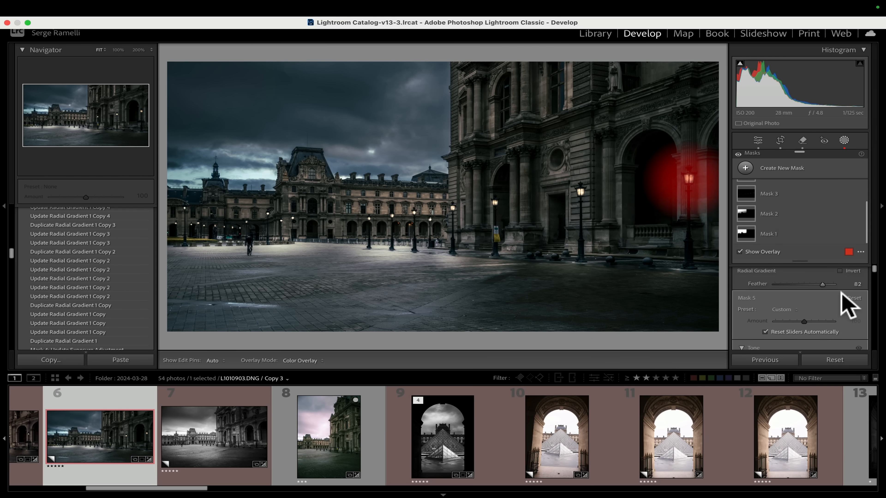
{"action": "left_click_drag", "start_coordinate": [825, 283], "coordinate": [833, 283]}
{"action": "left_click_drag", "start_coordinate": [743, 279], "coordinate": [762, 283]}
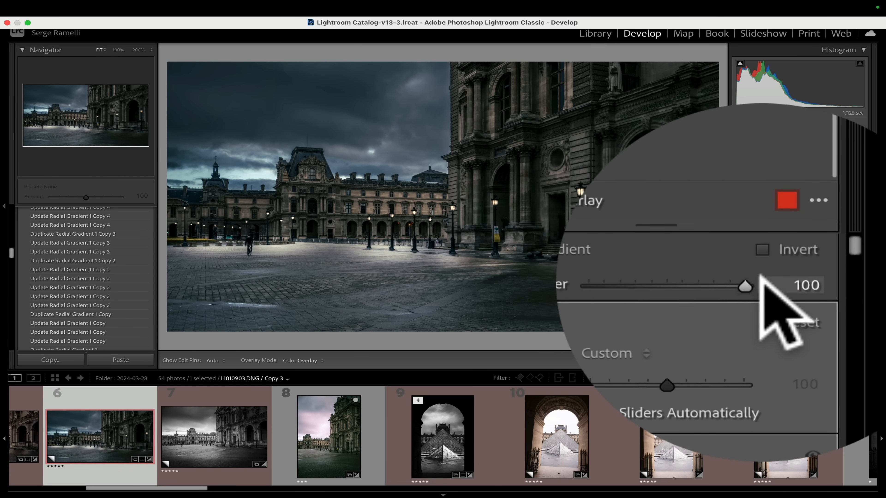
{"action": "scroll", "coordinate": [811, 295], "scroll_direction": "down", "scroll_amount": 4}
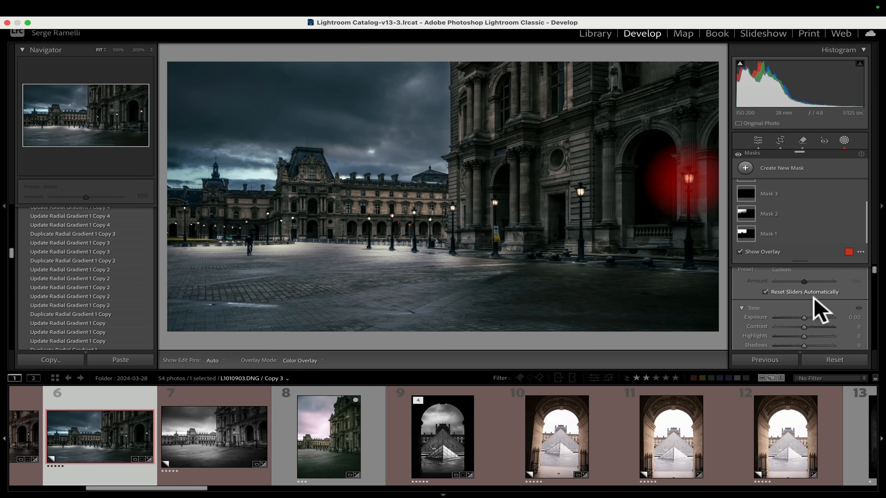
{"action": "left_click_drag", "start_coordinate": [804, 297], "coordinate": [812, 296]}
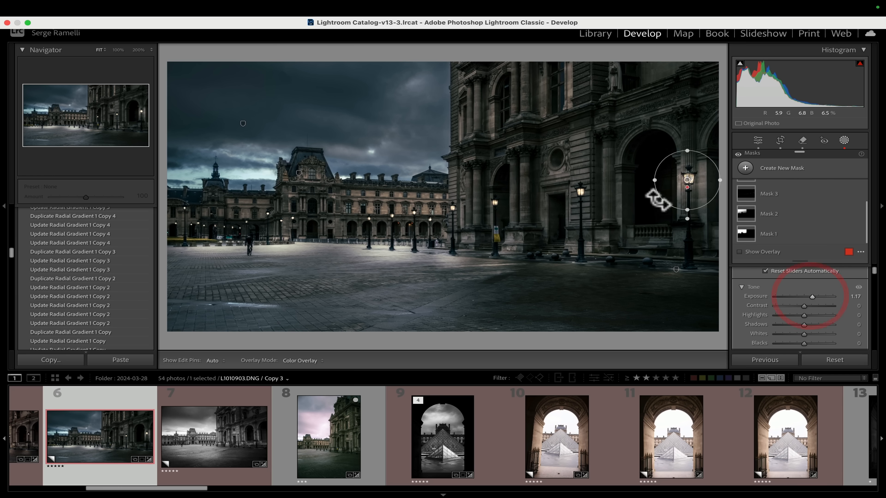
Duplicate the lantern gradient twice, moving the copies onto the two lanterns along the right building.
{"action": "right_click", "coordinate": [686, 180]}
{"action": "left_click", "coordinate": [712, 209]}
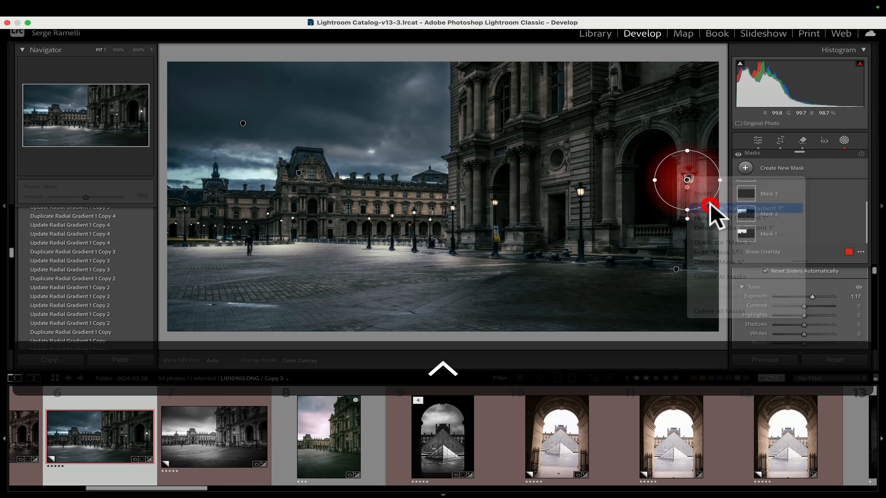
{"action": "left_click_drag", "start_coordinate": [678, 188], "coordinate": [582, 190]}
{"action": "right_click", "coordinate": [582, 190]}
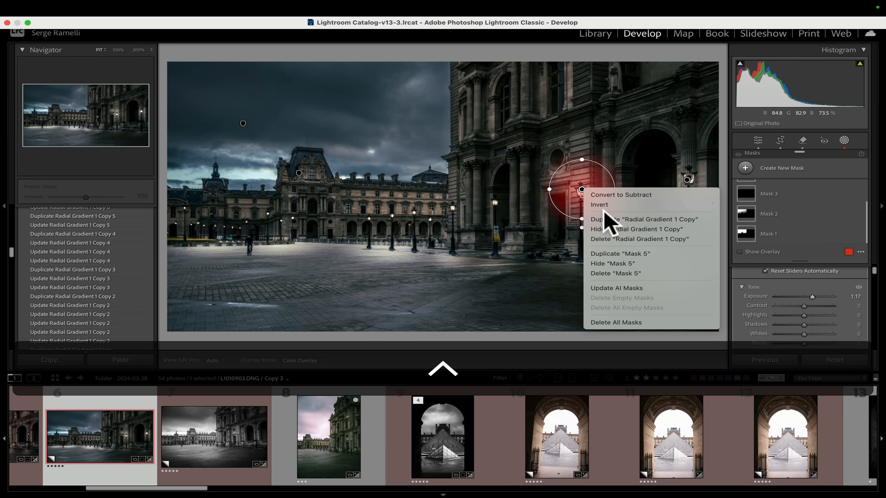
{"action": "left_click", "coordinate": [608, 219]}
{"action": "left_click_drag", "start_coordinate": [572, 194], "coordinate": [495, 202]}
Duplicate the lantern gradient onto the far-left lantern and the remaining distant lanterns across the courtyard.
{"action": "right_click", "coordinate": [496, 203]}
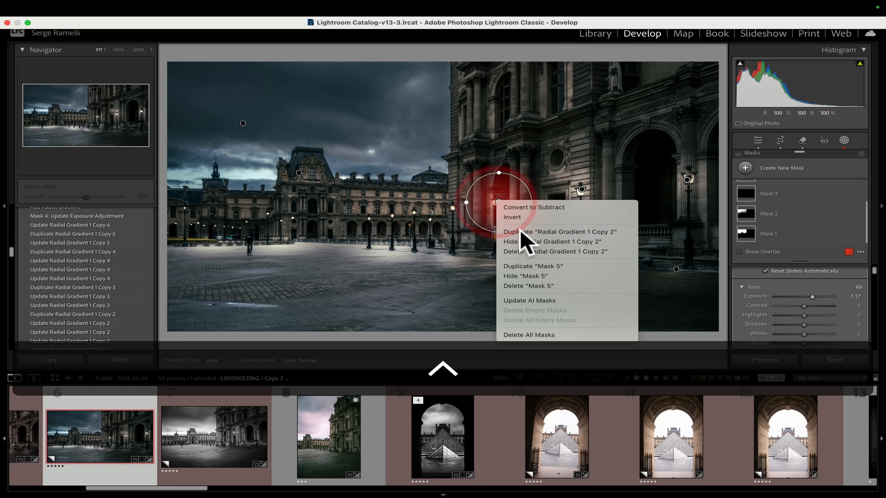
{"action": "left_click", "coordinate": [513, 232]}
{"action": "left_click_drag", "start_coordinate": [496, 202], "coordinate": [188, 212]}
{"action": "left_click", "coordinate": [451, 210], "text": "ctrl"}
{"action": "left_click", "coordinate": [405, 215], "text": "ctrl"}
{"action": "left_click", "coordinate": [379, 218], "text": "ctrl"}
{"action": "left_click", "coordinate": [283, 218], "text": "ctrl"}
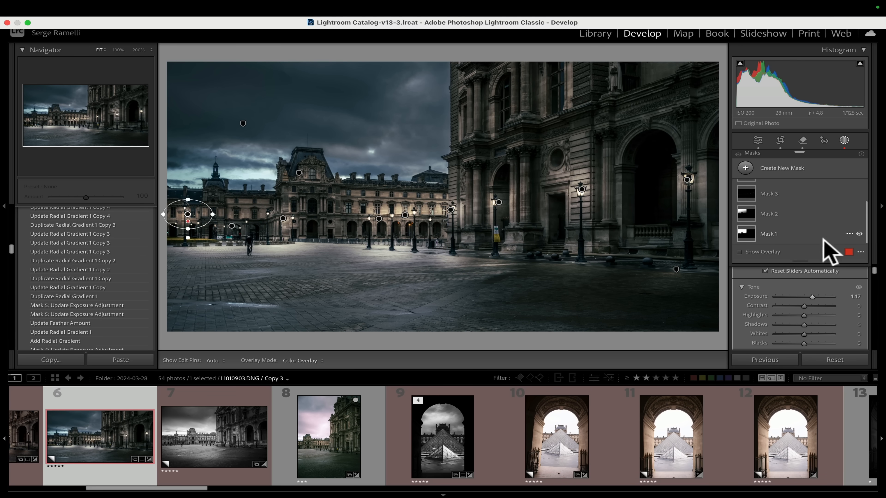
Toggle the new lantern mask's visibility to compare the glow with and without it.
{"action": "mouse_move", "coordinate": [812, 296]}
{"action": "left_mouse_down"}
{"action": "mouse_move", "coordinate": [827, 297]}
{"action": "mouse_move", "coordinate": [810, 296]}
{"action": "left_mouse_up"}
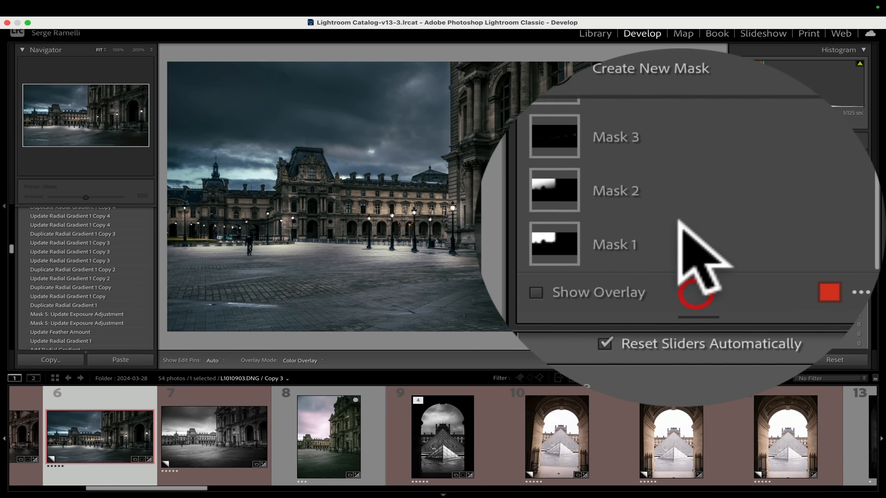
{"action": "scroll", "coordinate": [679, 211], "scroll_direction": "up", "scroll_amount": 2}
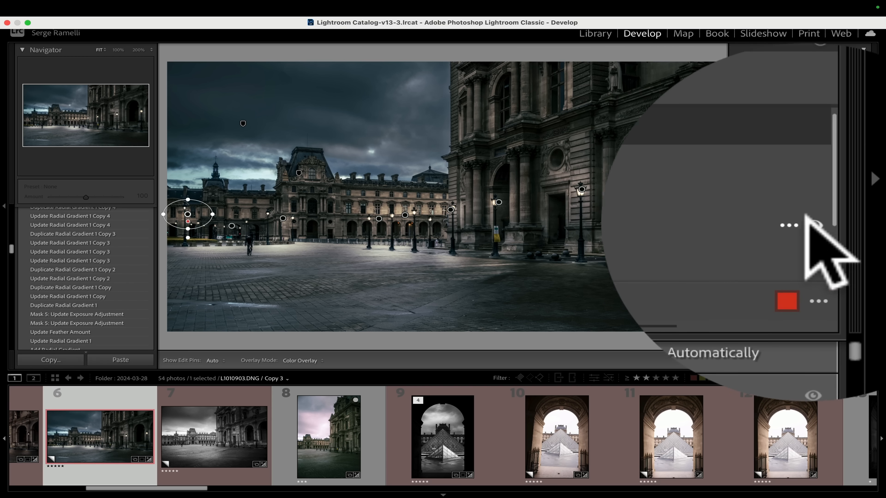
{"action": "left_click", "coordinate": [816, 219]}
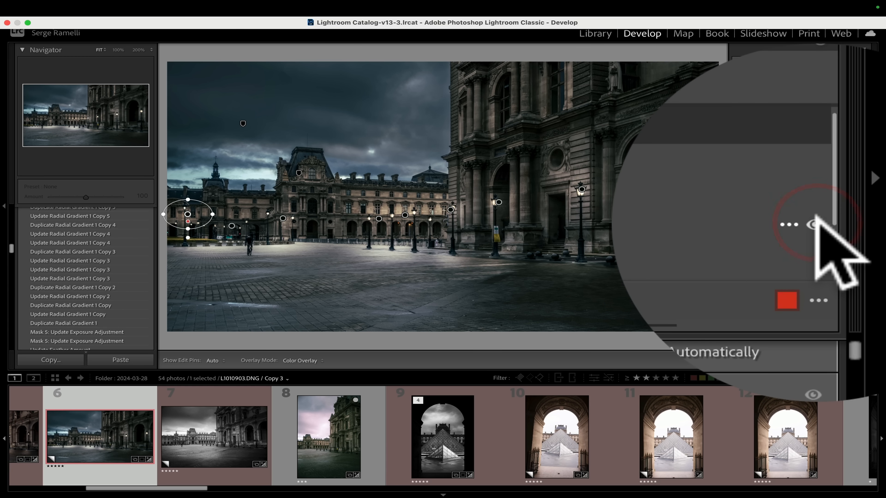
{"action": "left_click", "coordinate": [859, 224]}
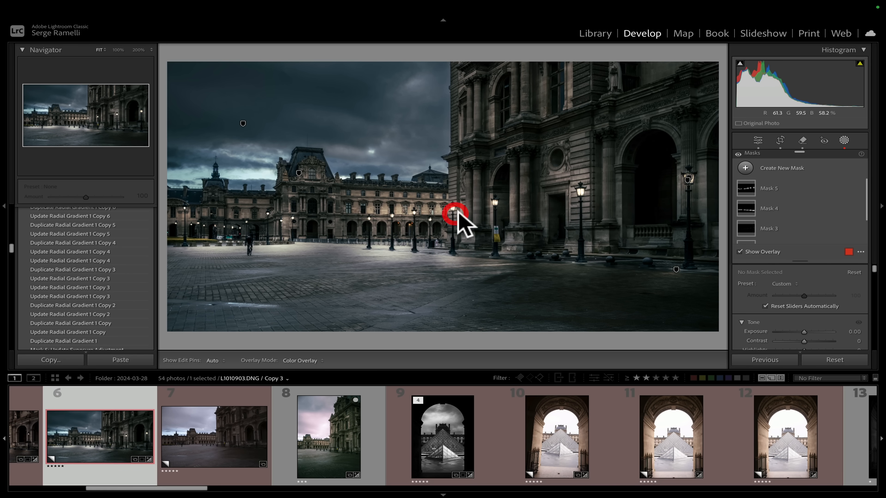
Hide the mask edit pins on the photo by setting Show Edit Pins to Never.
{"action": "left_click", "coordinate": [775, 185]}
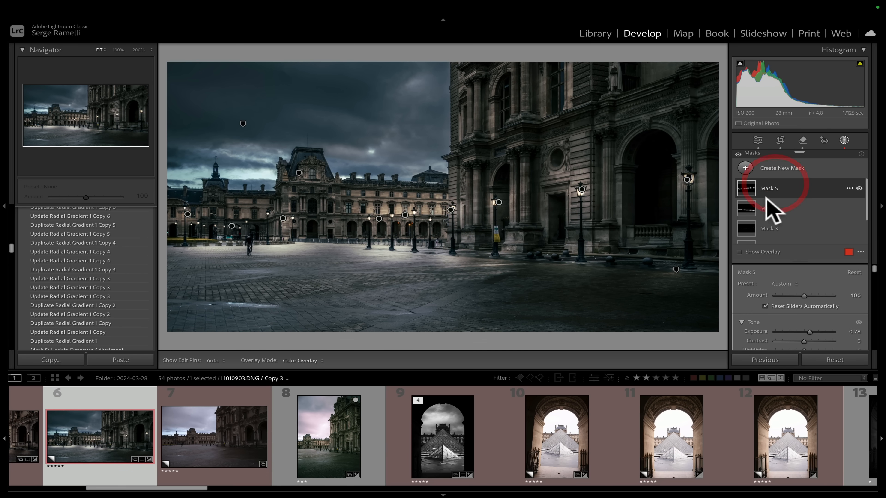
{"action": "left_click", "coordinate": [766, 209]}
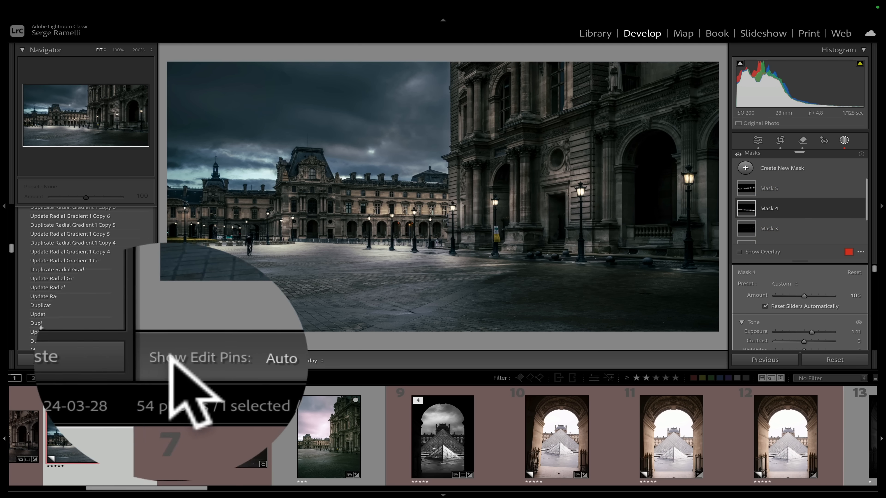
{"action": "key", "text": "t"}
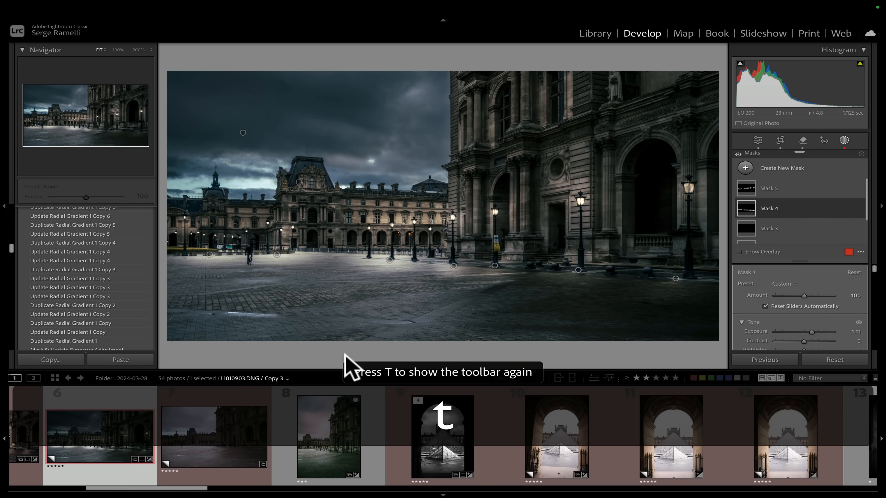
{"action": "key", "text": "t"}
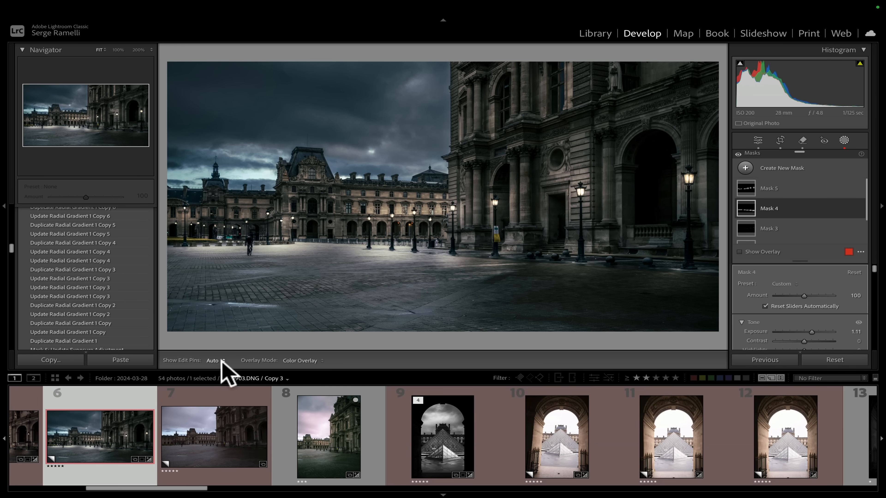
{"action": "left_click", "coordinate": [215, 360]}
{"action": "left_click", "coordinate": [227, 388]}
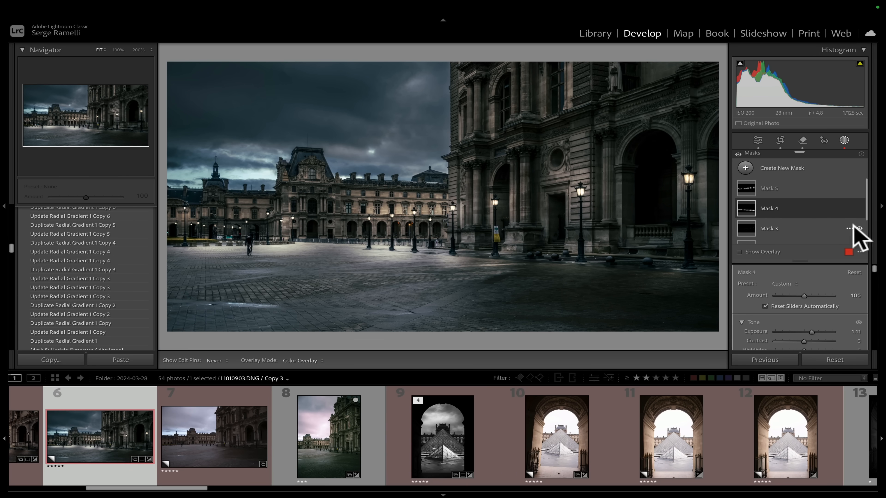
Toggle the visibility of Mask 4, Mask 3 and Mask 5 one by one to compare their effects.
{"action": "left_click", "coordinate": [819, 226]}
{"action": "left_click", "coordinate": [849, 208]}
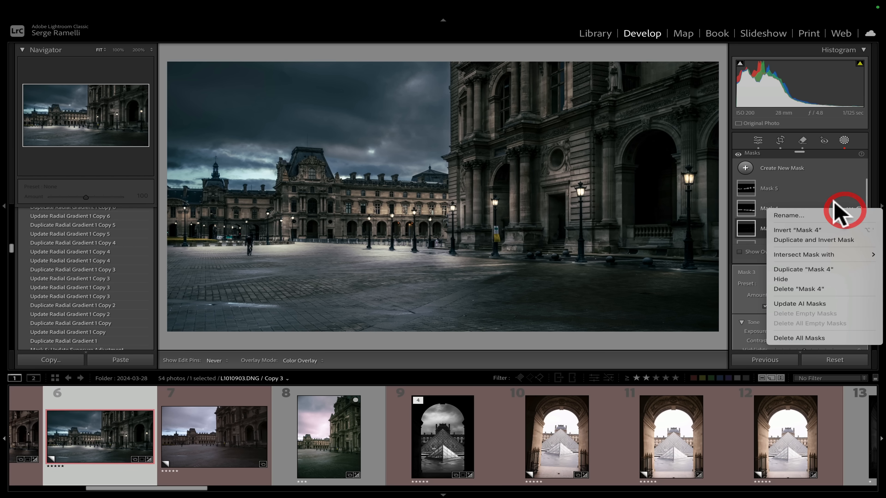
{"action": "left_click", "coordinate": [823, 204]}
{"action": "left_click", "coordinate": [859, 207]}
{"action": "left_click", "coordinate": [859, 208]}
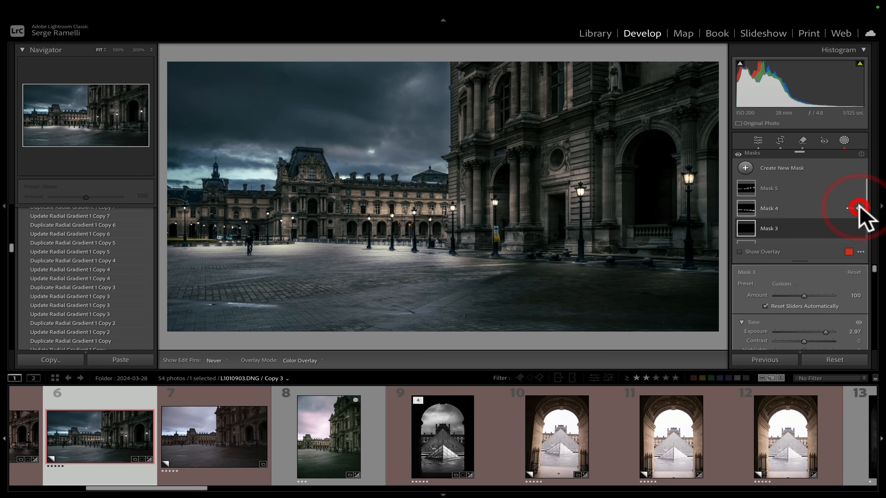
{"action": "left_click", "coordinate": [859, 208]}
{"action": "left_click", "coordinate": [860, 207]}
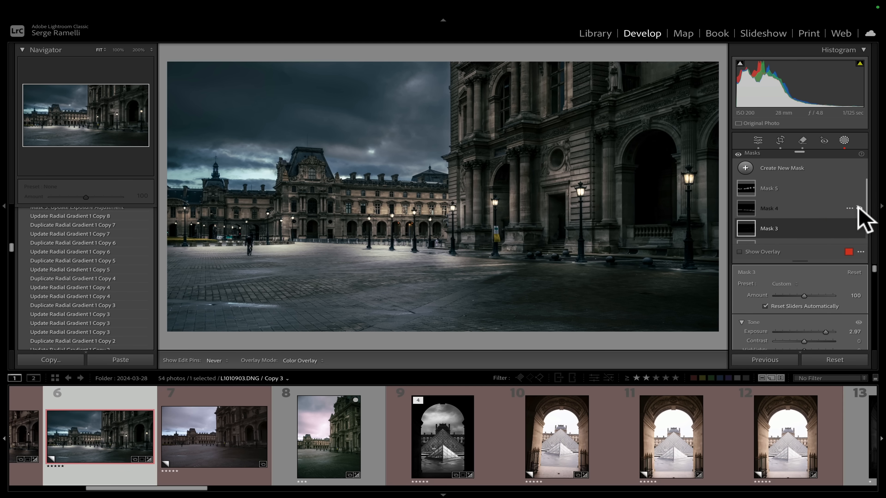
{"action": "left_click", "coordinate": [859, 207]}
{"action": "left_click", "coordinate": [859, 227]}
{"action": "left_click", "coordinate": [858, 227]}
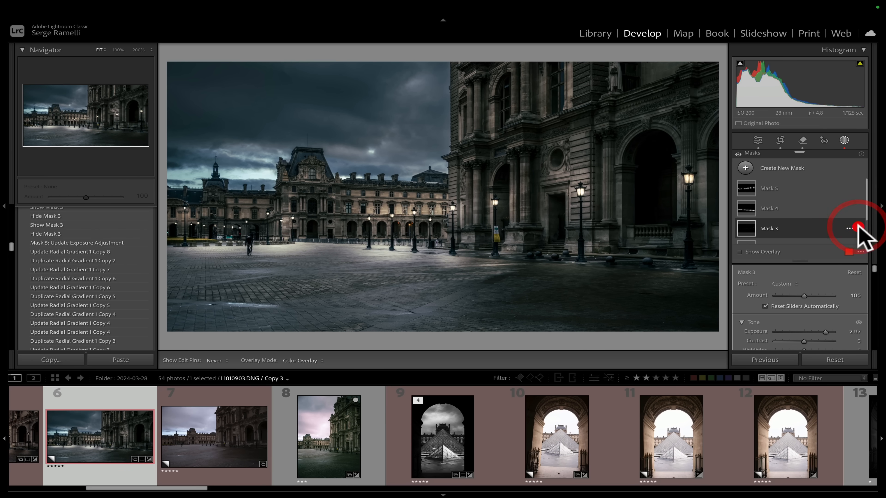
{"action": "left_click", "coordinate": [858, 227]}
{"action": "left_click", "coordinate": [859, 226]}
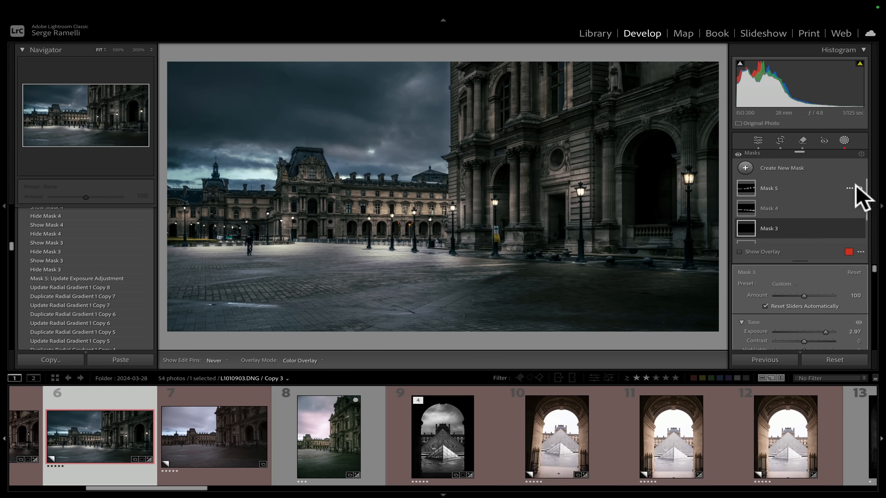
{"action": "left_click", "coordinate": [858, 188]}
{"action": "left_click", "coordinate": [858, 189]}
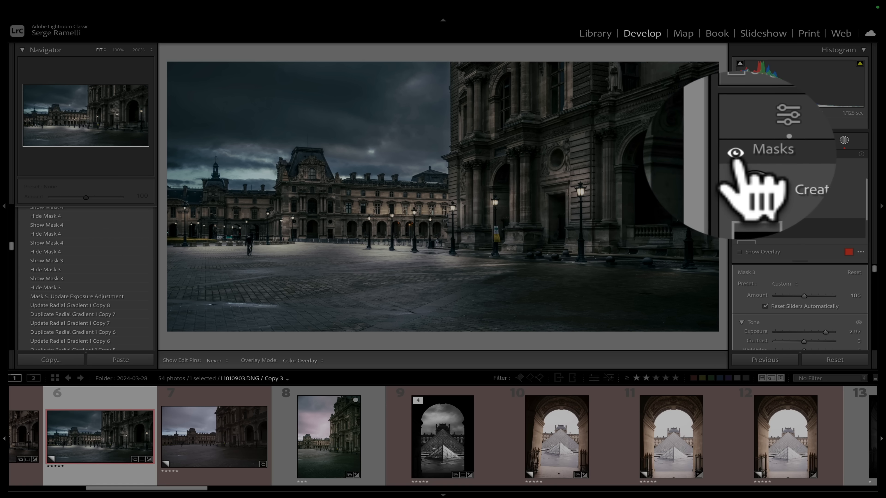
Toggle all masks off and on repeatedly to compare the photo with and without local adjustments.
{"action": "left_click", "coordinate": [738, 154]}
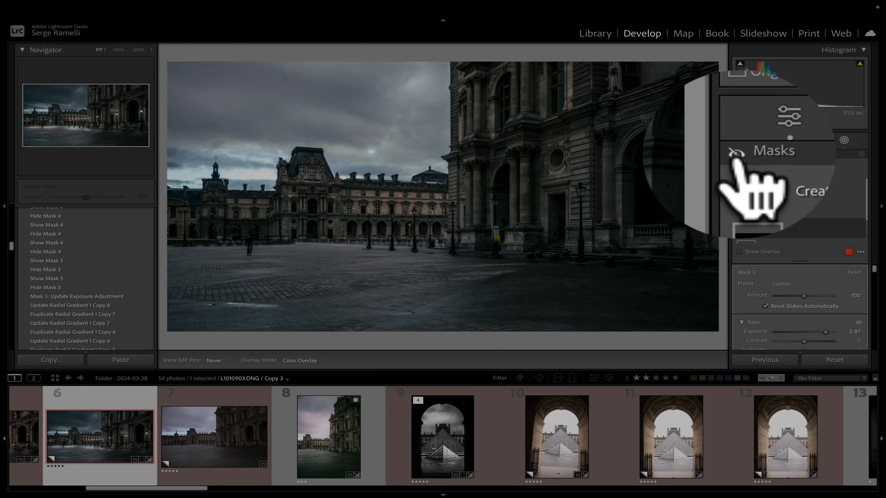
{"action": "left_click", "coordinate": [739, 154]}
{"action": "left_click", "coordinate": [739, 153]}
{"action": "left_click", "coordinate": [738, 153]}
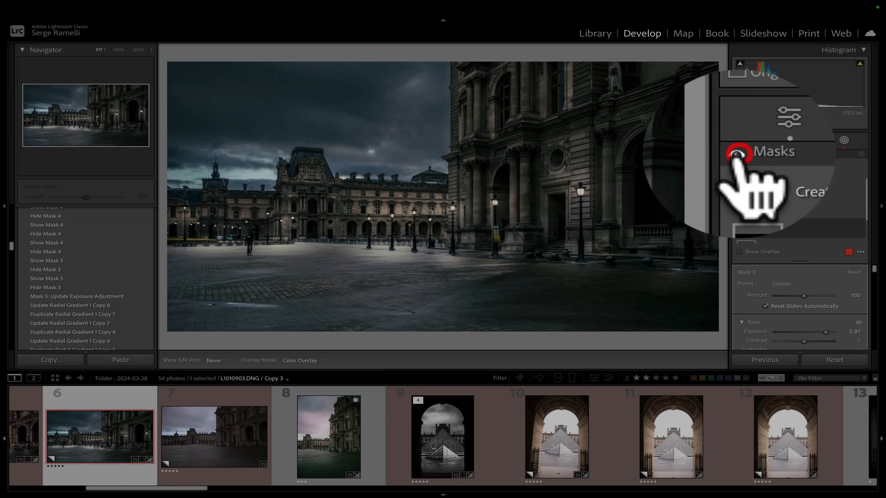
{"action": "left_click", "coordinate": [739, 154]}
{"action": "left_click", "coordinate": [739, 154]}
{"action": "left_click", "coordinate": [738, 154]}
{"action": "left_click", "coordinate": [738, 154]}
{"action": "left_click", "coordinate": [739, 154]}
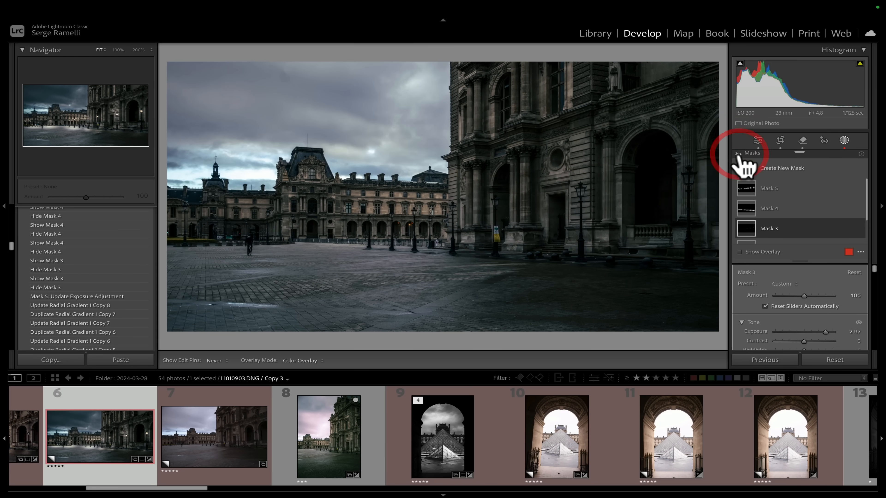
{"action": "left_click", "coordinate": [738, 154]}
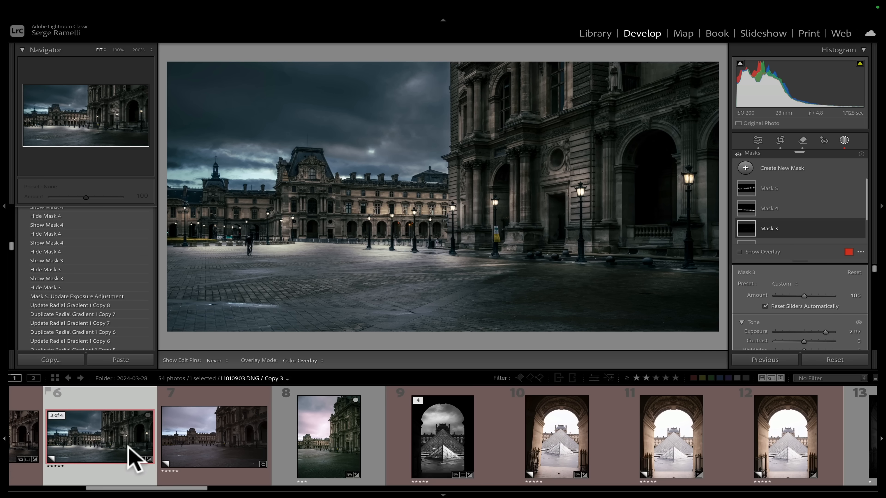
Create a virtual copy of the Louvre courtyard photo from the filmstrip.
{"action": "right_click", "coordinate": [118, 437]}
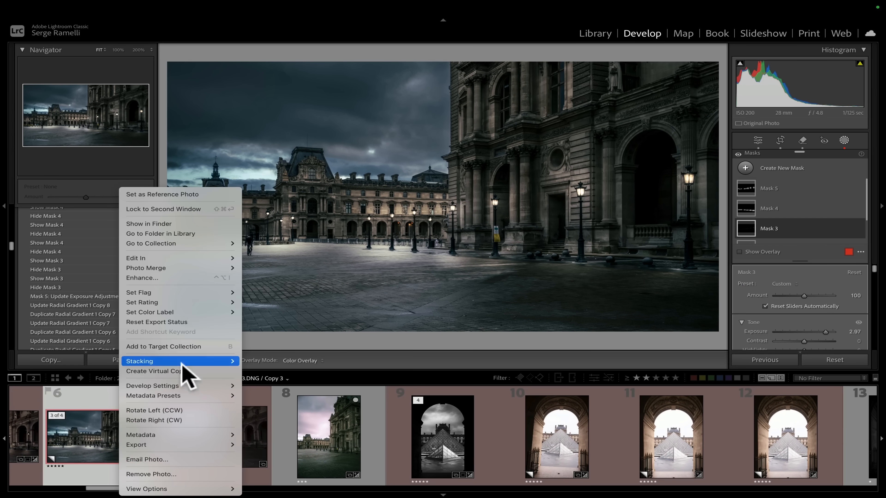
{"action": "left_click", "coordinate": [164, 371]}
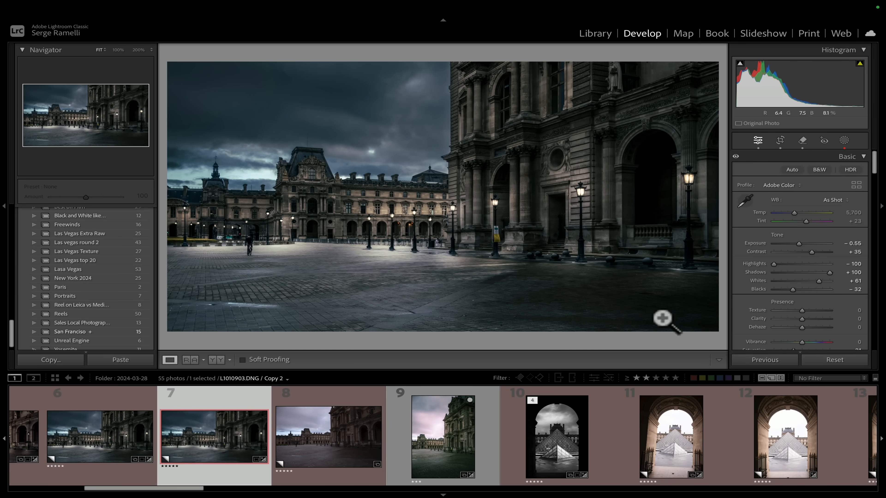
Convert the virtual copy to black and white and reset the Color Grading shadows and midtones.
{"action": "left_click", "coordinate": [819, 170]}
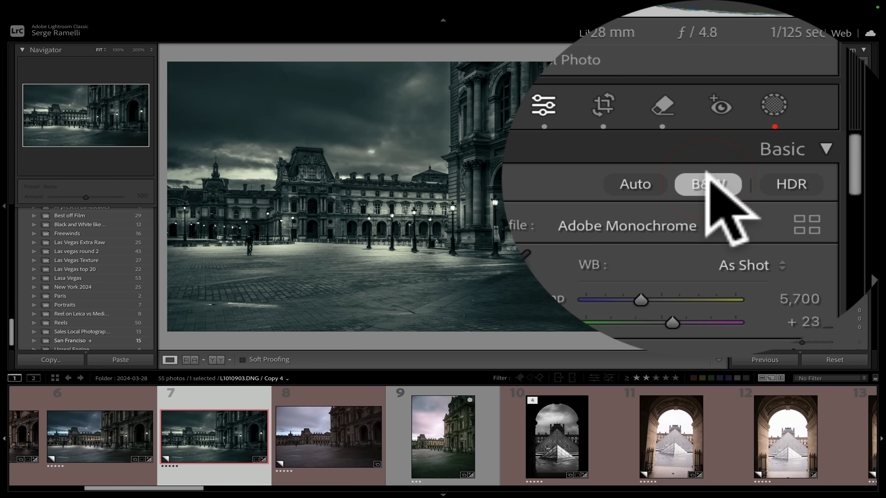
{"action": "scroll", "coordinate": [817, 283], "scroll_direction": "down", "scroll_amount": 10}
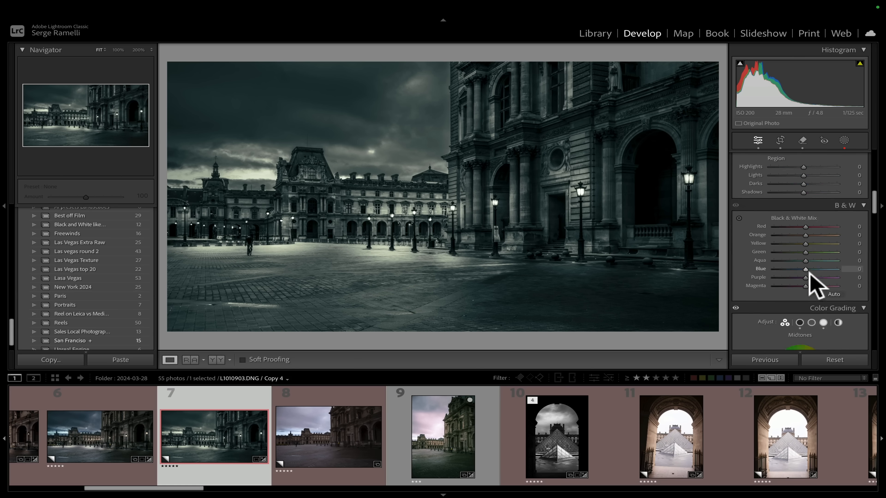
{"action": "scroll", "coordinate": [814, 284], "scroll_direction": "down", "scroll_amount": 5}
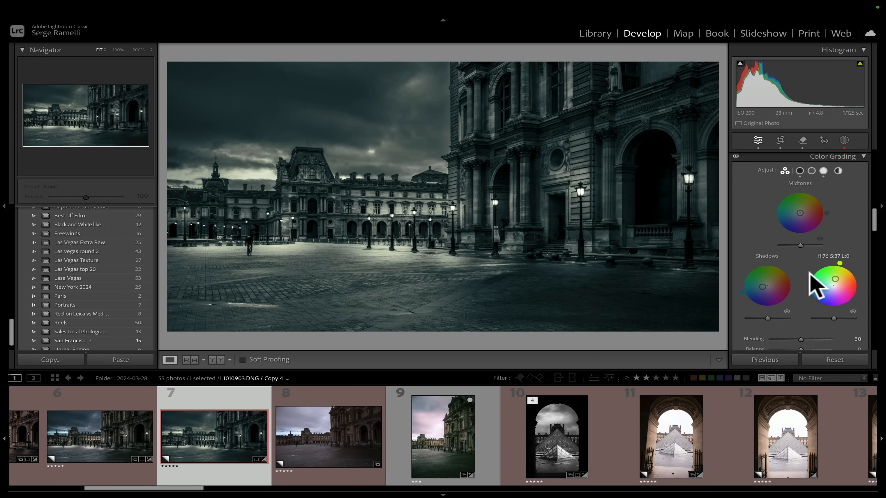
{"action": "scroll", "coordinate": [813, 285], "scroll_direction": "down", "scroll_amount": 1}
{"action": "scroll", "coordinate": [780, 220], "scroll_direction": "up", "scroll_amount": 1}
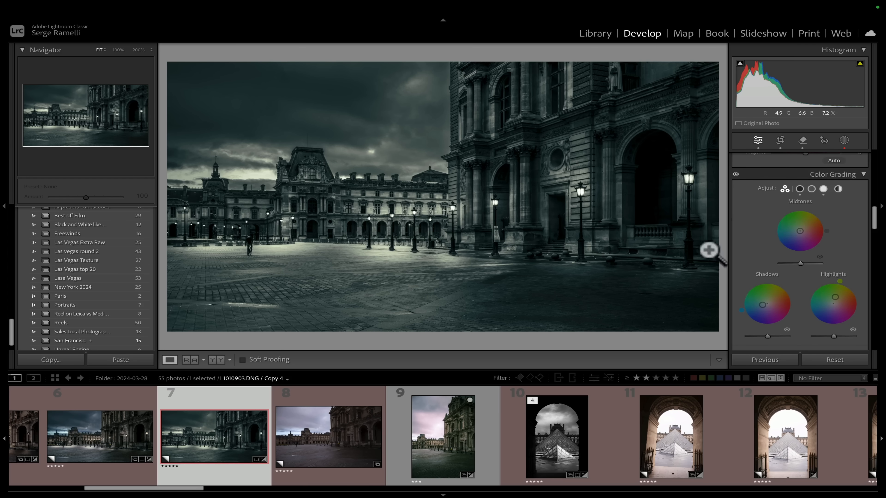
{"action": "key", "text": "alt"}
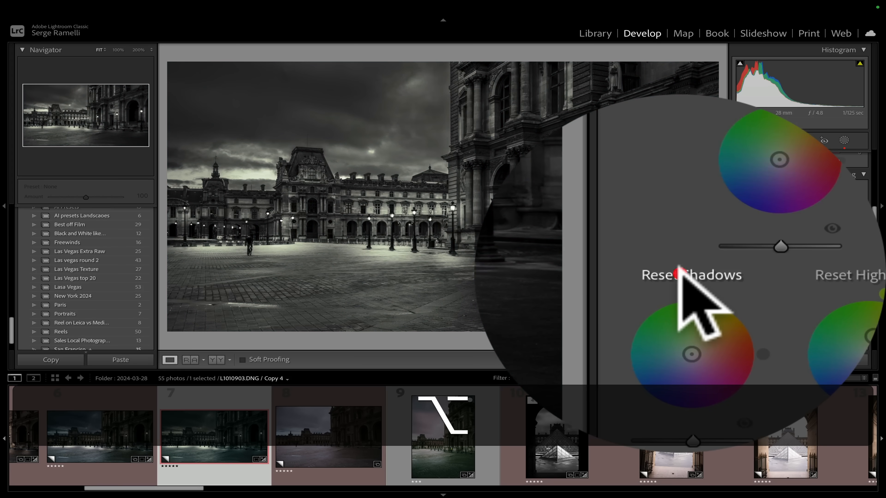
{"action": "left_click", "coordinate": [736, 274], "text": "alt"}
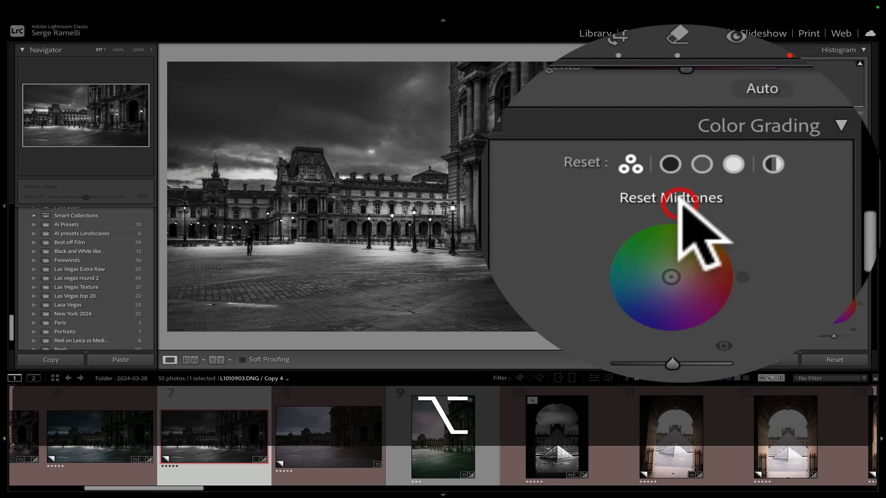
{"action": "left_click", "coordinate": [802, 201], "text": "alt"}
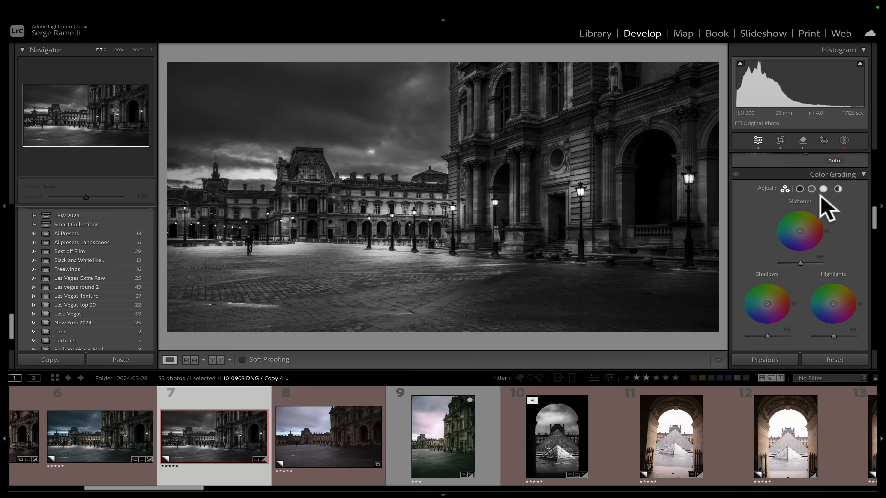
Add a linear gradient over the foreground ground, set edit pins to Auto, and set its Exposure to -0.85.
{"action": "scroll", "coordinate": [827, 208], "scroll_direction": "up", "scroll_amount": 10}
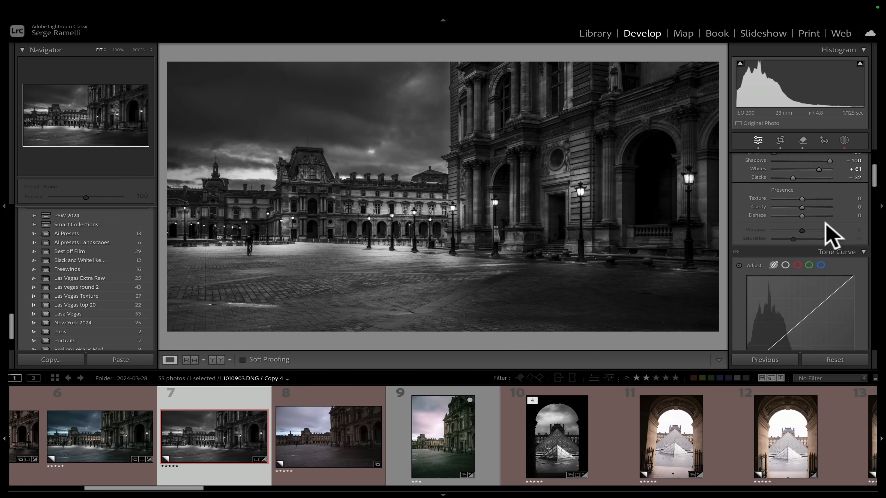
{"action": "scroll", "coordinate": [834, 236], "scroll_direction": "up", "scroll_amount": 1}
{"action": "left_click", "coordinate": [843, 141]}
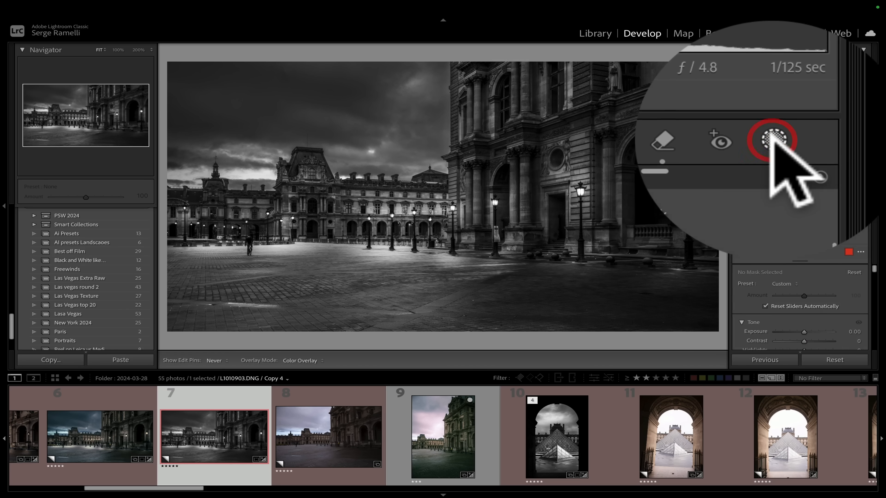
{"action": "left_click", "coordinate": [746, 168]}
{"action": "left_click", "coordinate": [776, 256]}
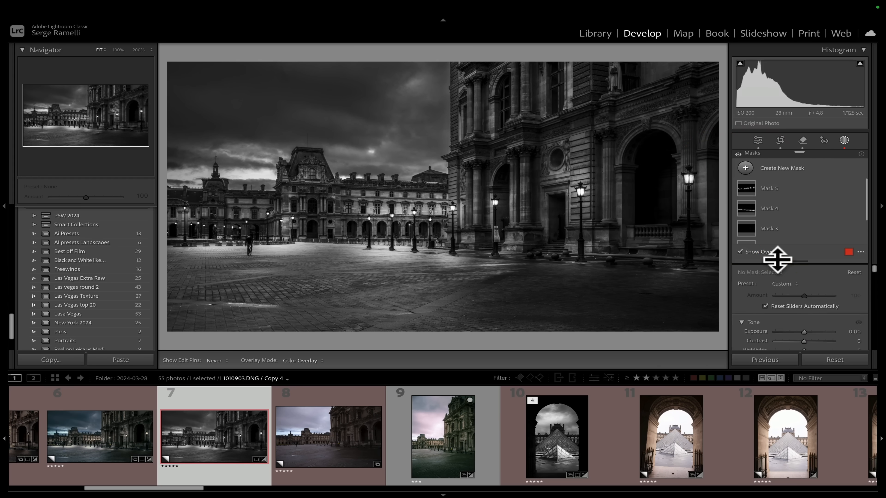
{"action": "left_click_drag", "start_coordinate": [459, 311], "coordinate": [454, 270]}
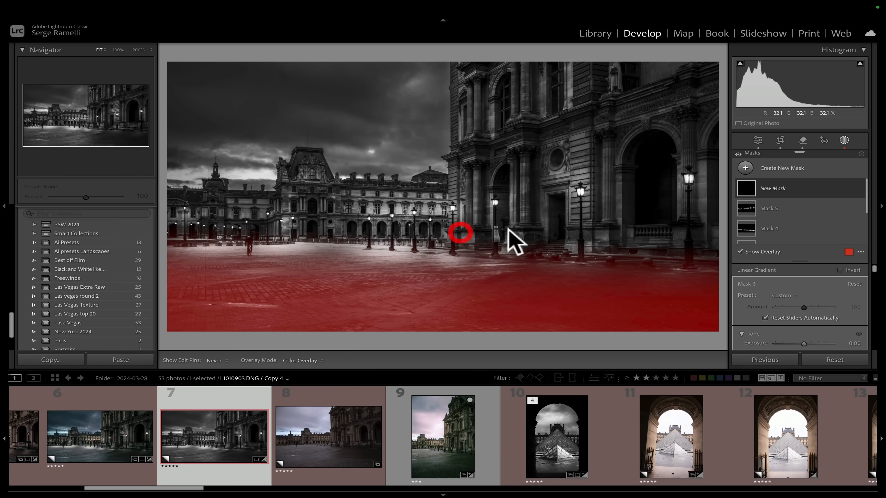
{"action": "left_click", "coordinate": [215, 360]}
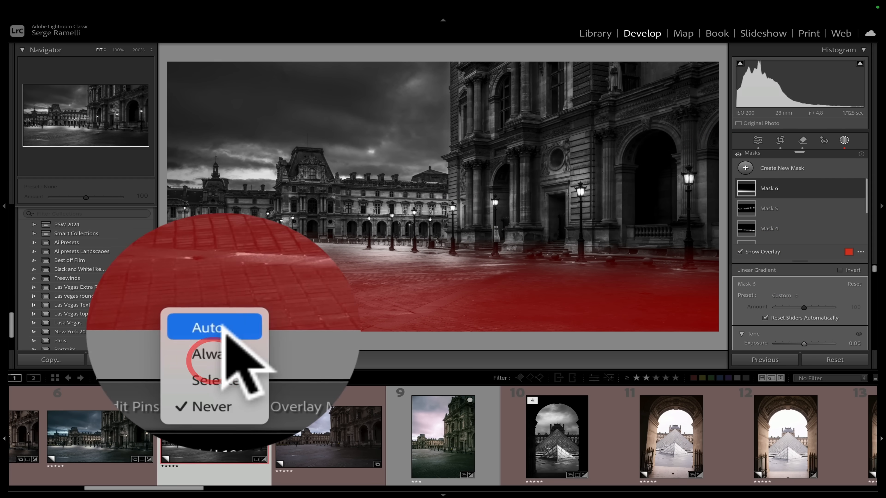
{"action": "left_click", "coordinate": [224, 333]}
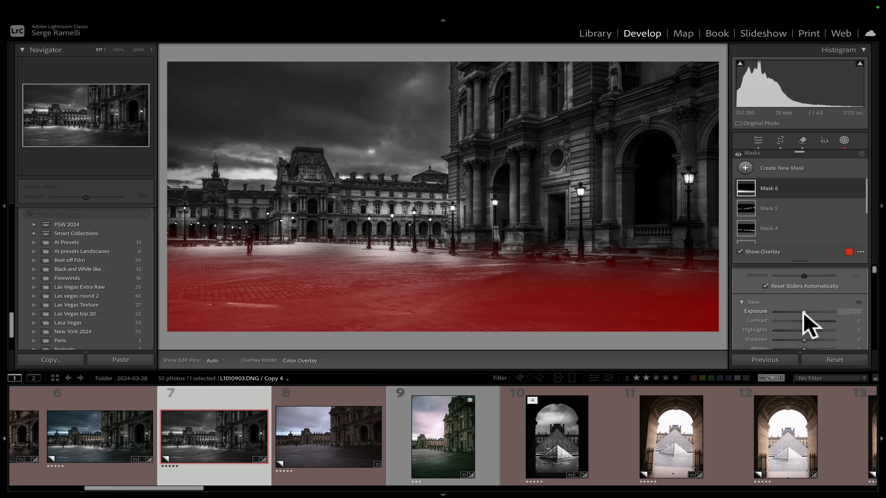
{"action": "left_click", "coordinate": [803, 341]}
{"action": "left_click_drag", "start_coordinate": [753, 306], "coordinate": [753, 307]}
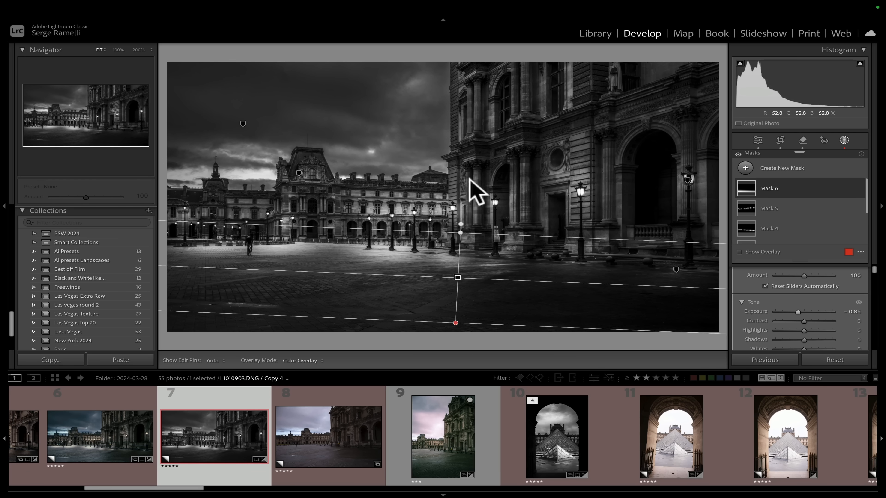
Add a radial gradient around the distant central building and set its Exposure to 0.92.
{"action": "left_click", "coordinate": [745, 168]}
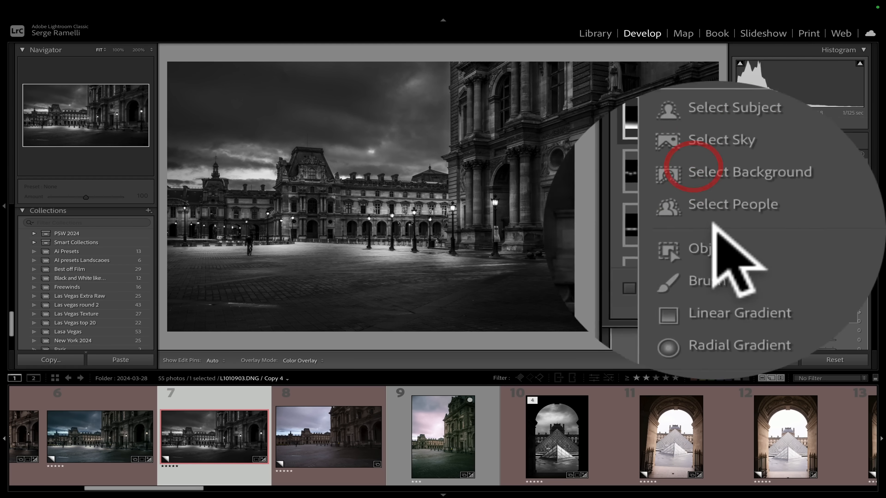
{"action": "left_click", "coordinate": [713, 270]}
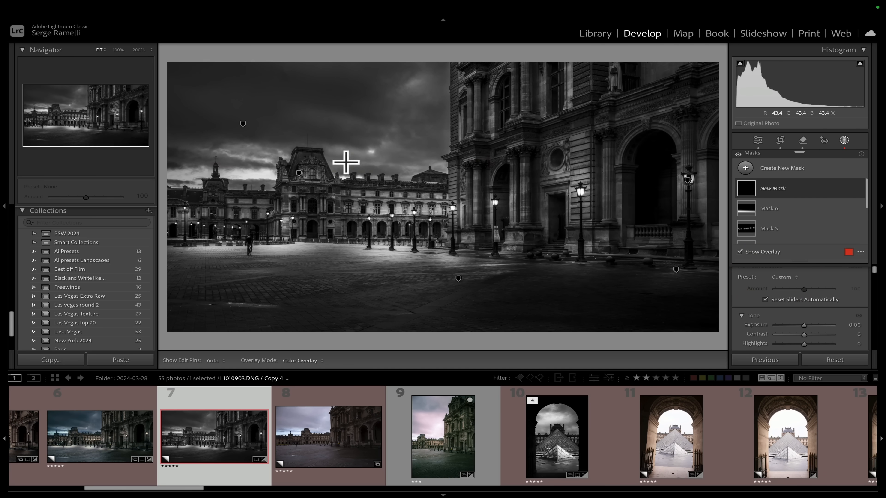
{"action": "left_click_drag", "start_coordinate": [347, 162], "coordinate": [506, 209]}
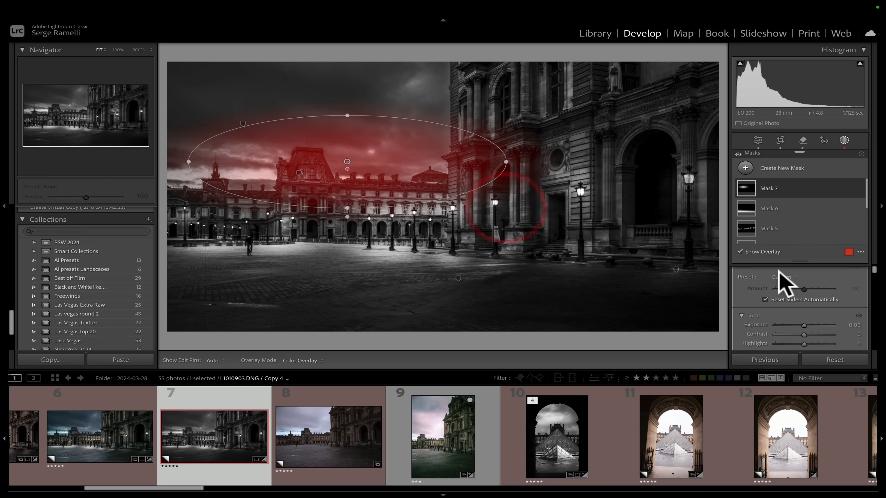
{"action": "left_click_drag", "start_coordinate": [805, 326], "coordinate": [810, 326]}
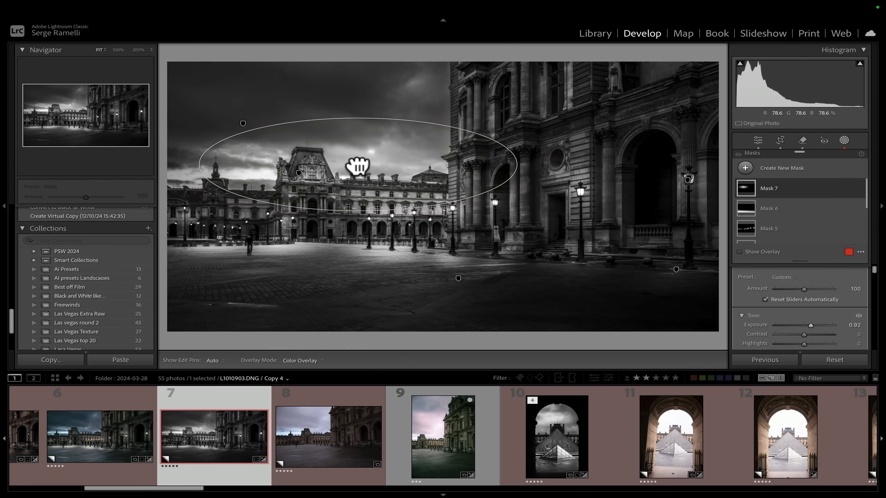
Intersect the radial gradient mask with a Select Sky mask.
{"action": "left_click", "coordinate": [358, 163]}
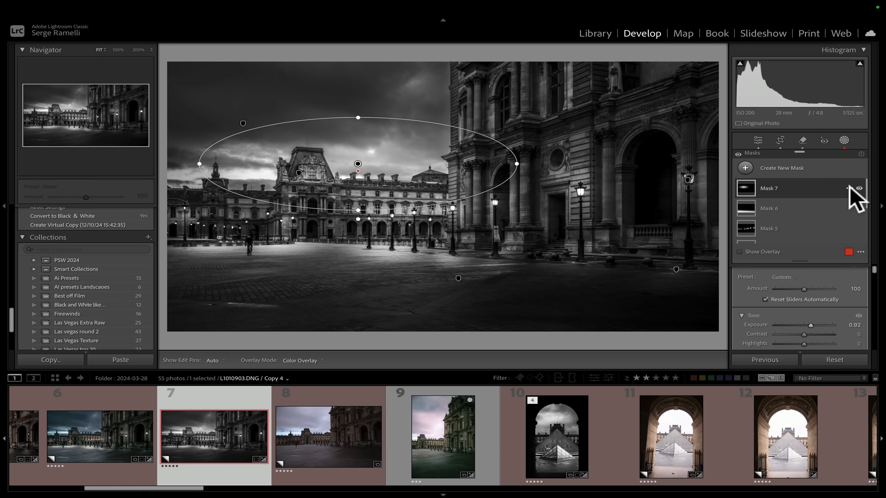
{"action": "left_click", "coordinate": [848, 188]}
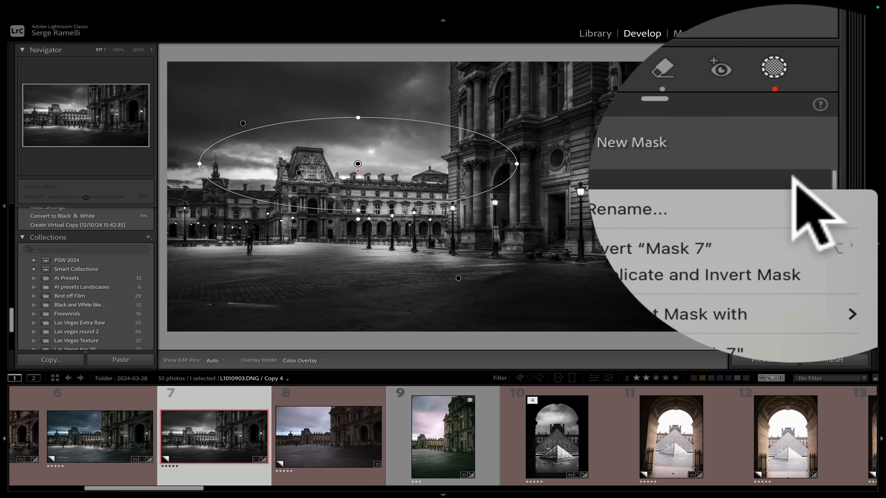
{"action": "mouse_move", "coordinate": [693, 221]}
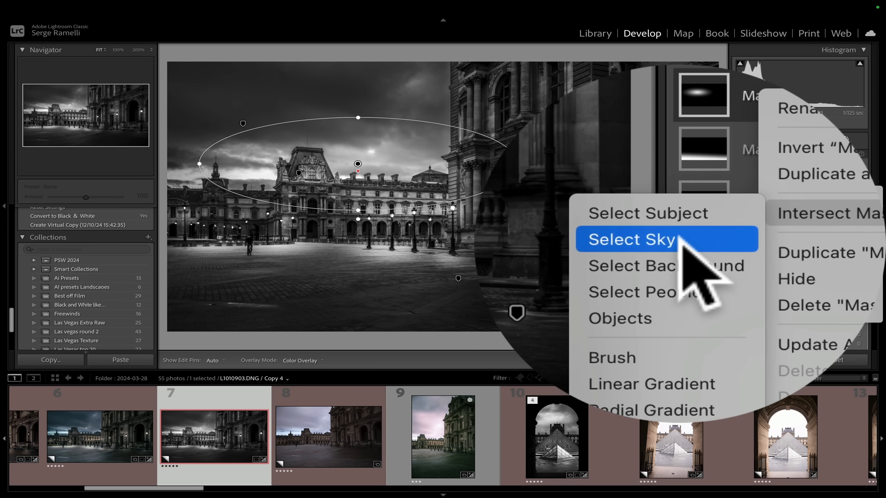
{"action": "left_click", "coordinate": [731, 243]}
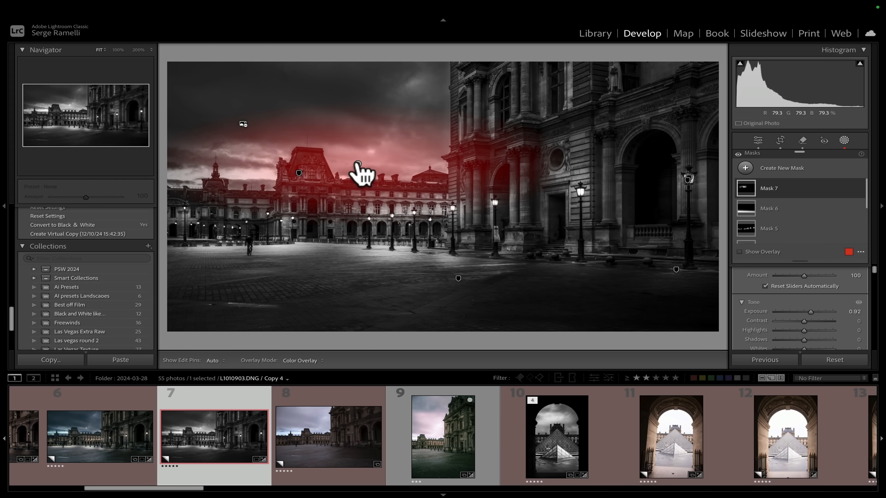
Move the radial gradient slightly up and to the left over the distant building.
{"action": "left_click", "coordinate": [359, 166]}
{"action": "mouse_move", "coordinate": [357, 164]}
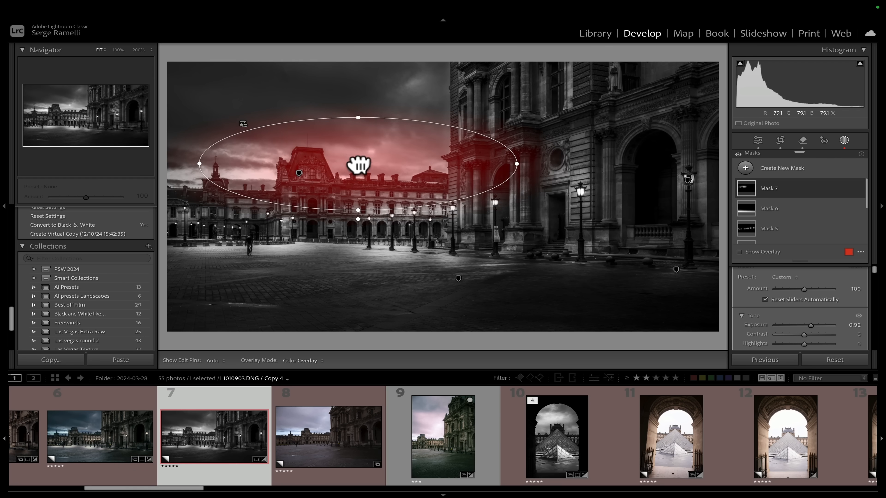
{"action": "mouse_move", "coordinate": [359, 164]}
{"action": "left_mouse_down"}
{"action": "mouse_move", "coordinate": [296, 139]}
{"action": "mouse_move", "coordinate": [255, 164]}
{"action": "mouse_move", "coordinate": [326, 134]}
{"action": "mouse_move", "coordinate": [356, 161]}
{"action": "mouse_move", "coordinate": [249, 159]}
{"action": "mouse_move", "coordinate": [340, 138]}
{"action": "mouse_move", "coordinate": [356, 166]}
{"action": "mouse_move", "coordinate": [345, 160]}
{"action": "left_mouse_up"}
Set the radial mask's Clarity to -48 and close the masking panel.
{"action": "scroll", "coordinate": [790, 321], "scroll_direction": "down", "scroll_amount": 3}
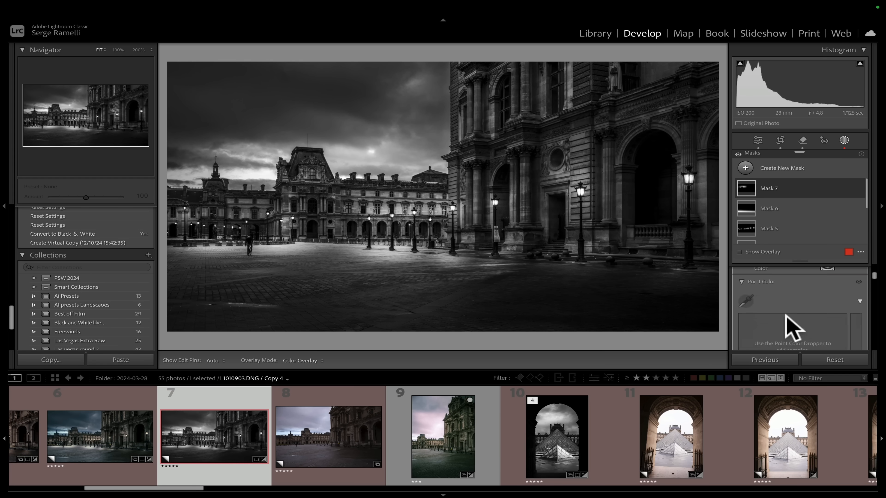
{"action": "scroll", "coordinate": [785, 317], "scroll_direction": "down", "scroll_amount": 5}
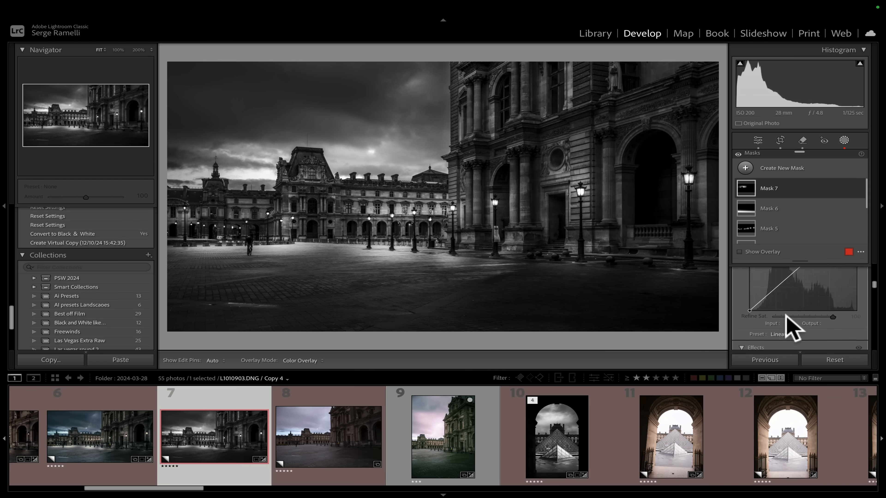
{"action": "left_click_drag", "start_coordinate": [805, 301], "coordinate": [789, 301]}
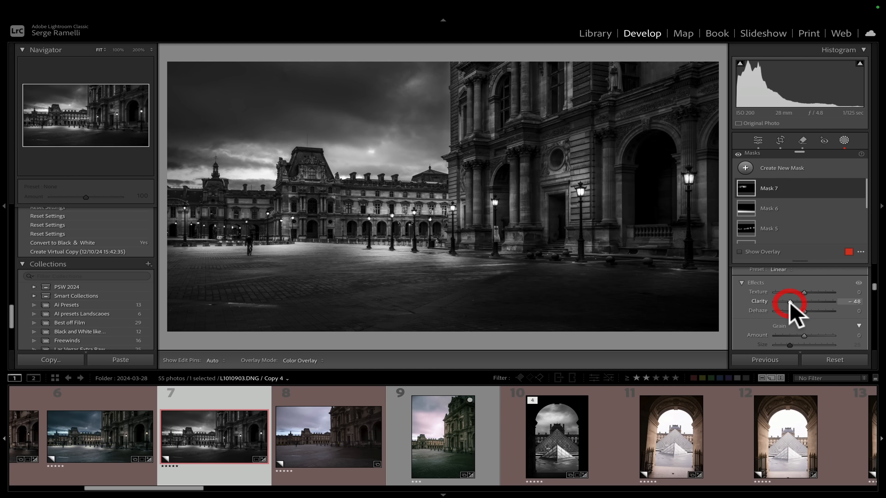
{"action": "left_click", "coordinate": [757, 141]}
Hide all panels and step between neighbouring photos to compare the black-and-white copy with the colour edit.
{"action": "left_click", "coordinate": [344, 421]}
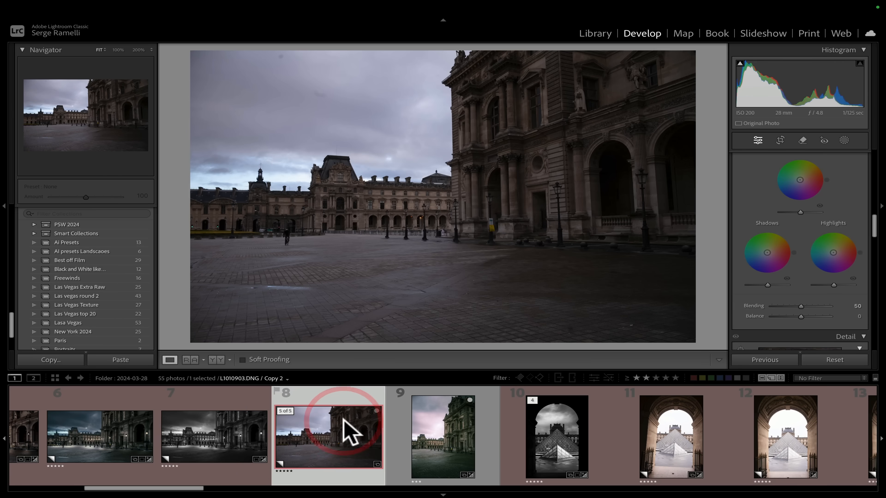
{"action": "key", "text": "shift+Tab"}
{"action": "key", "text": "Left"}
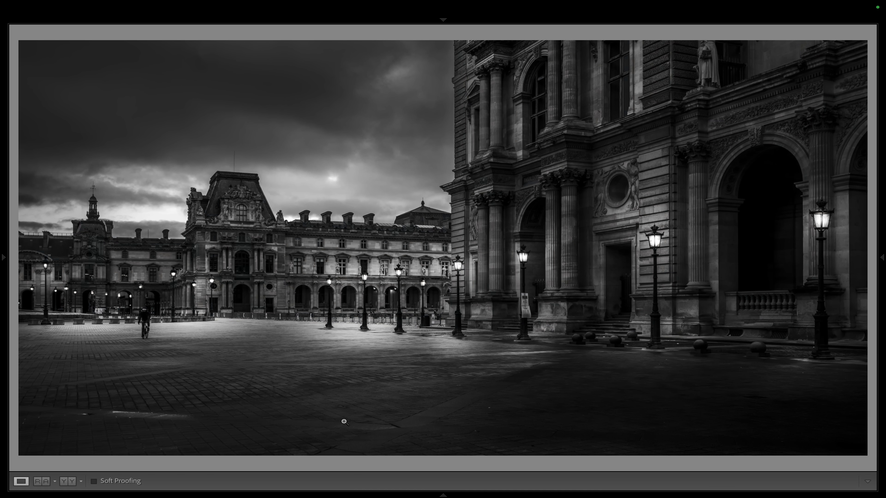
{"action": "key", "text": "Left"}
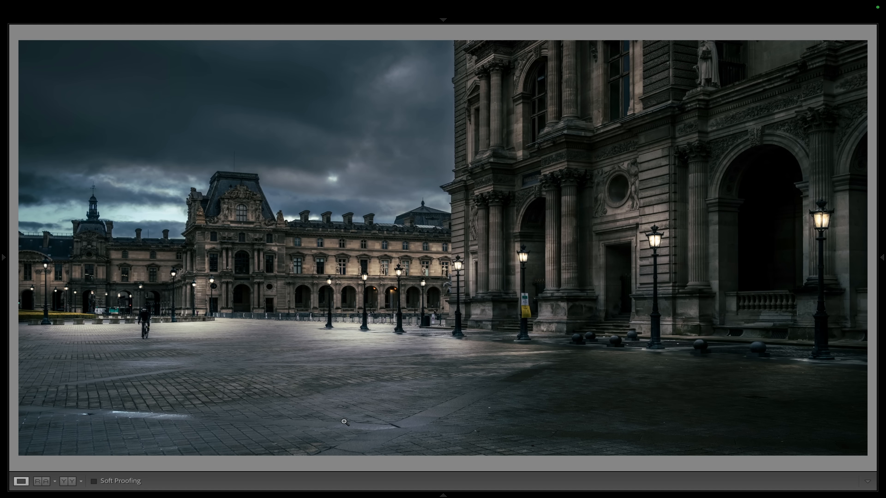
{"action": "key", "text": "Right"}
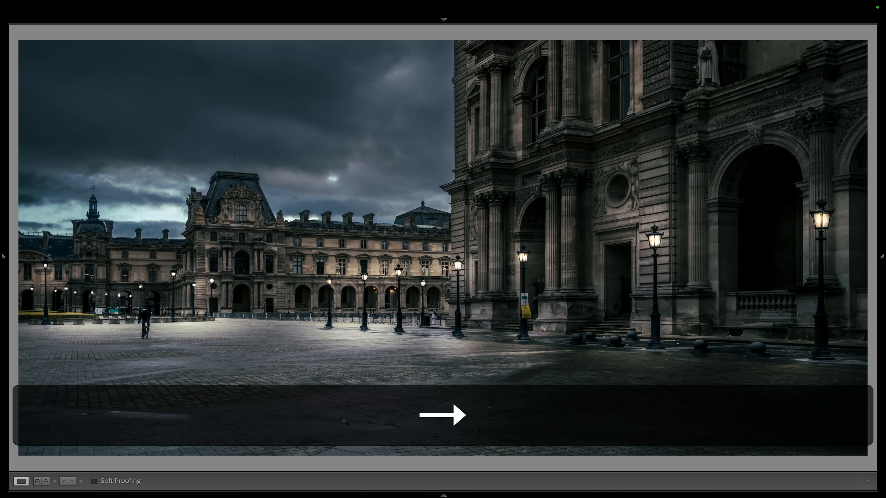